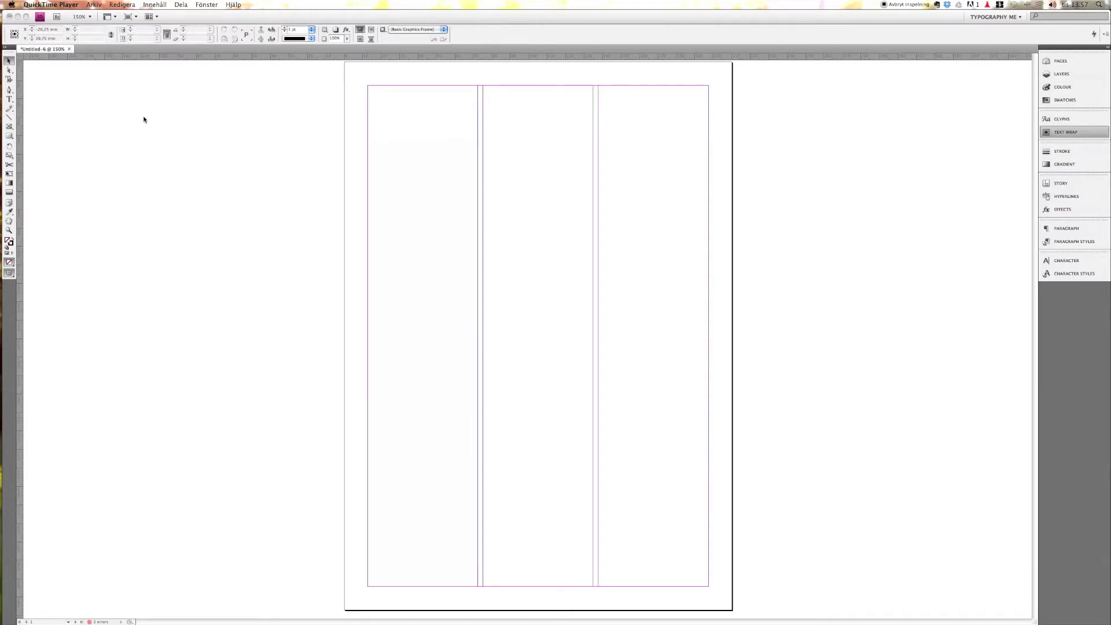
- Place fruktspett.jpg on page 1 from the page's upper corner, scaled proportionally to span the full page width
click(111, 90)
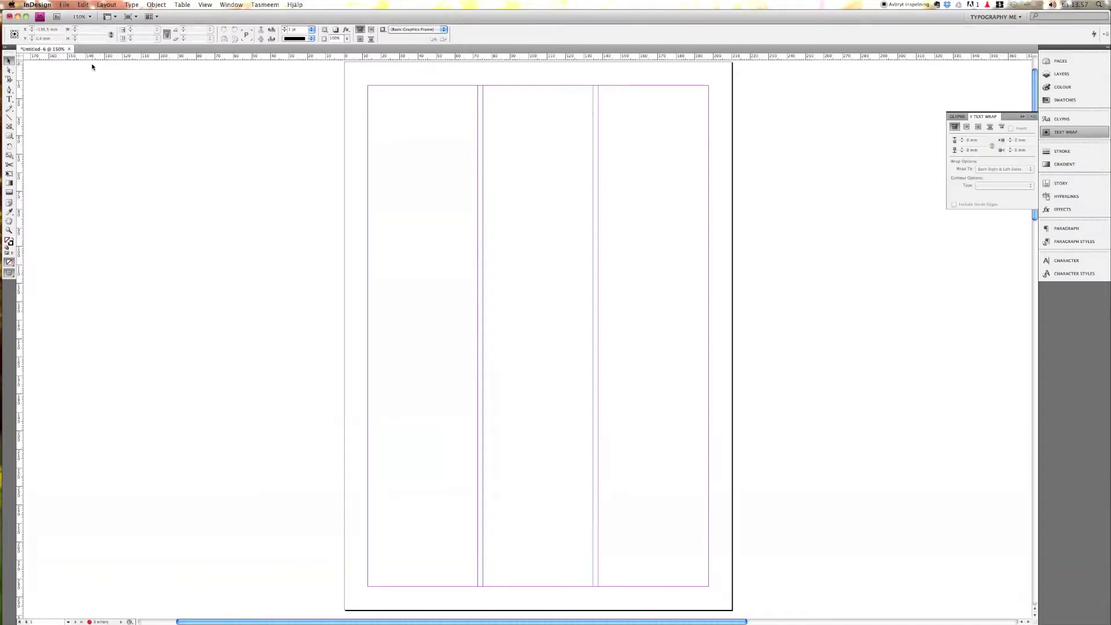
click(65, 5)
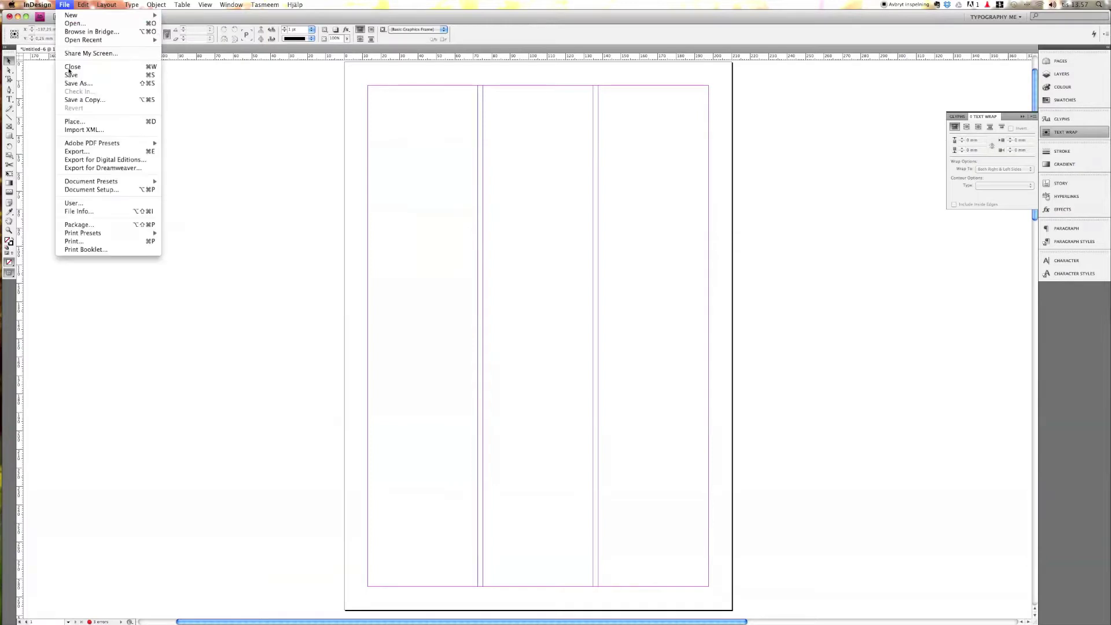
click(74, 121)
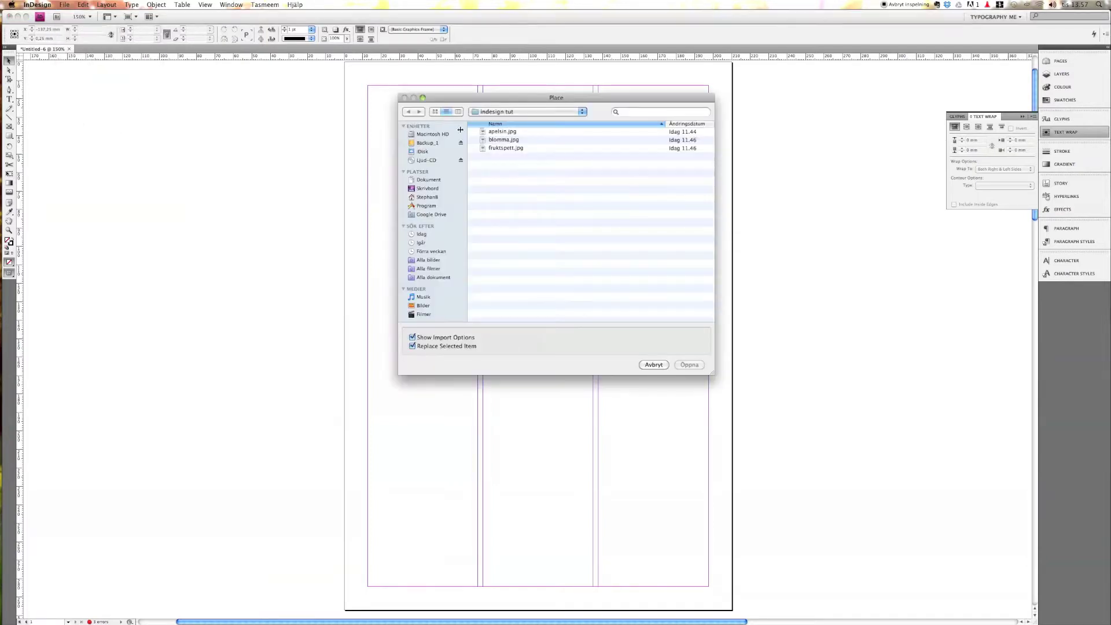
click(507, 151)
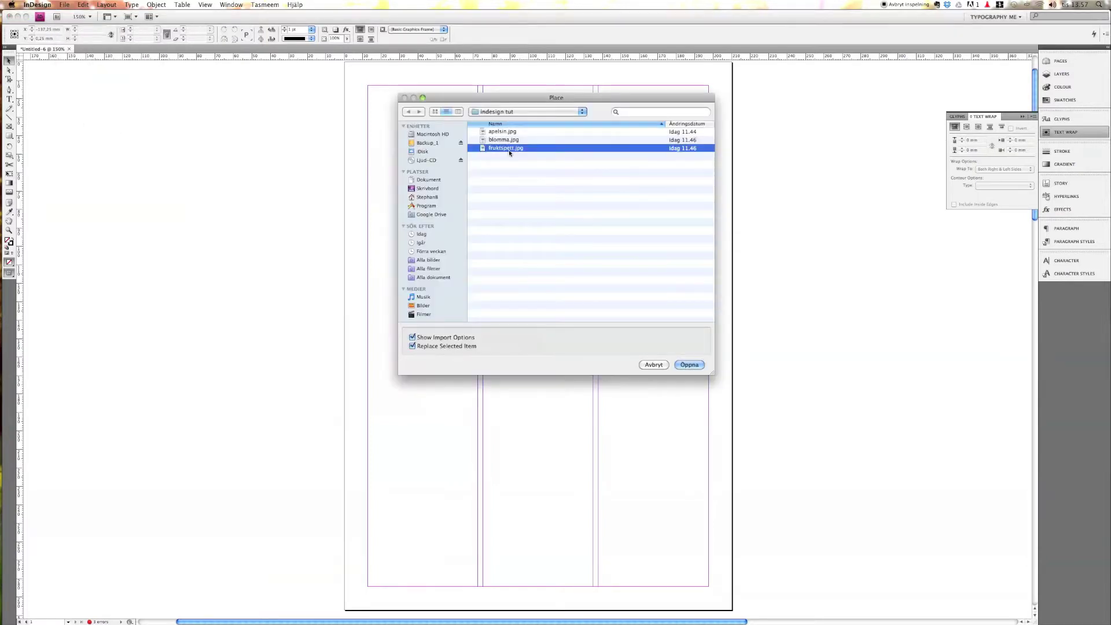
click(690, 364)
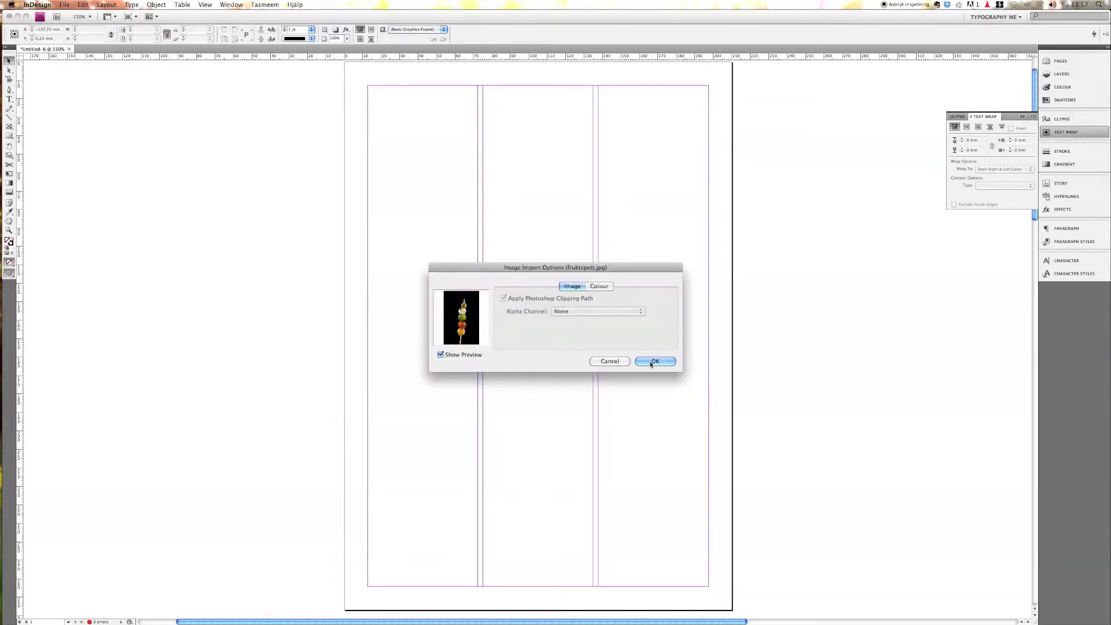
click(654, 361)
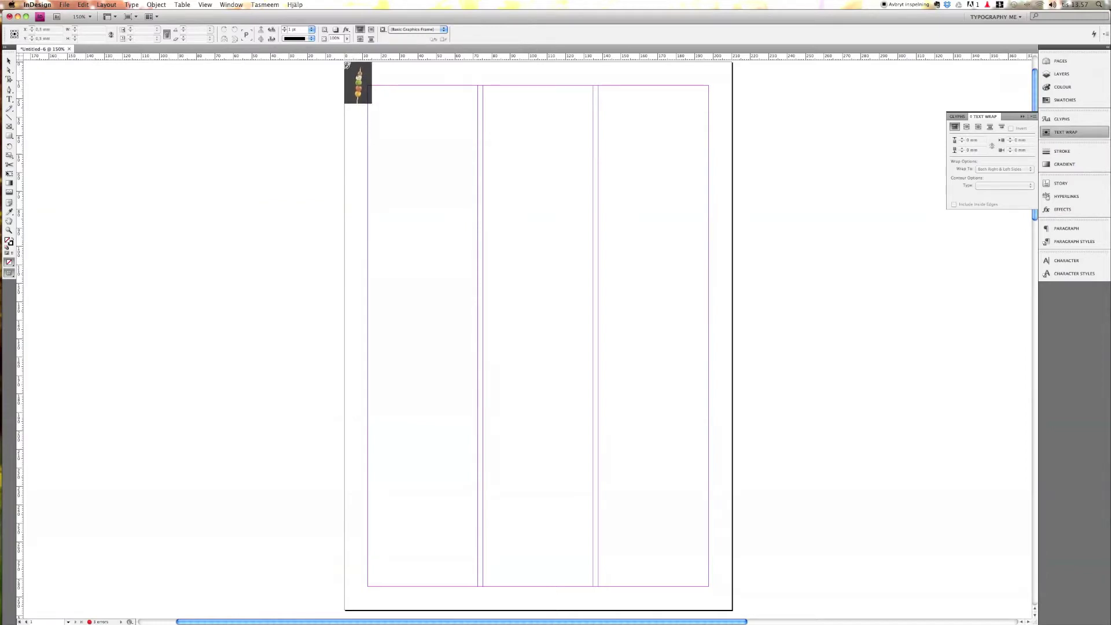
drag(348, 64, 799, 597)
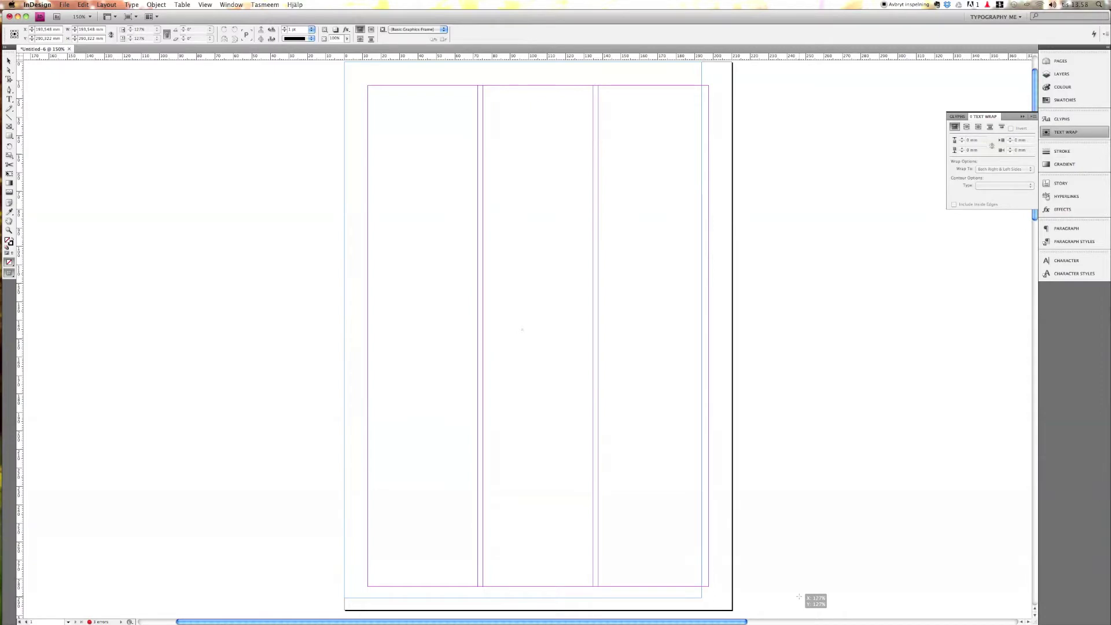
drag(799, 597, 780, 542)
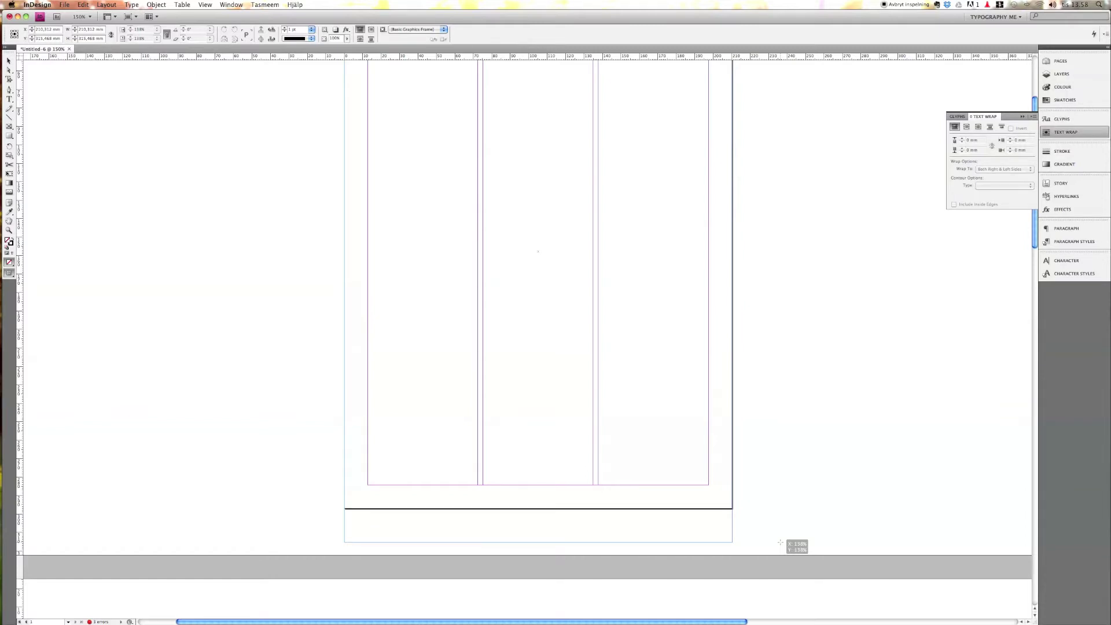
drag(780, 542, 781, 545)
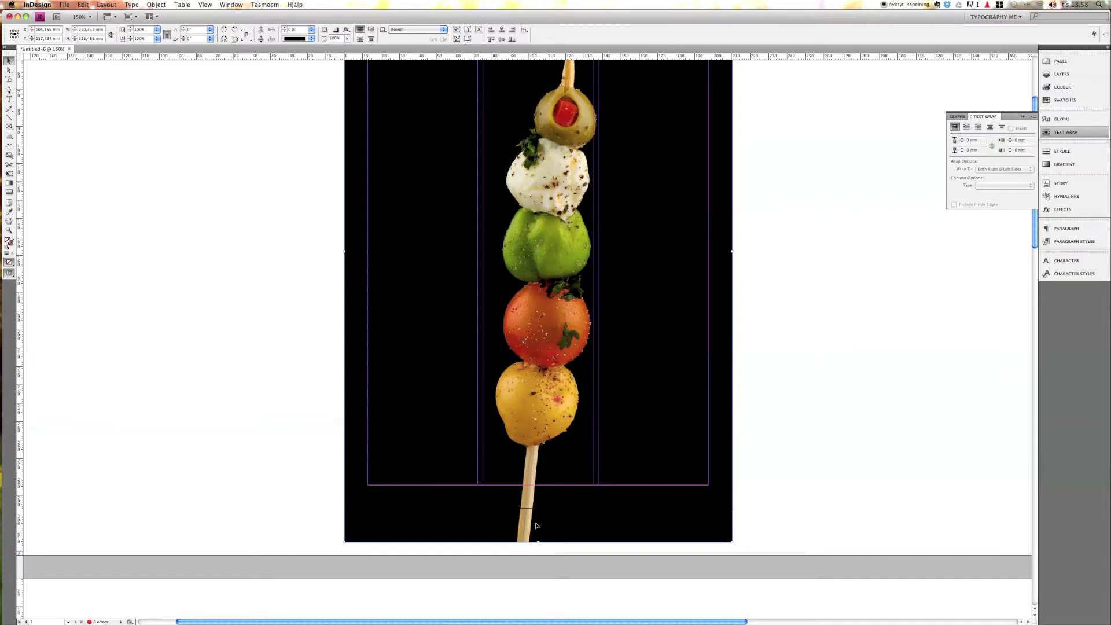
- Crop the skewer image's frame at the bottom so that it ends at the page edge
drag(538, 542, 538, 509)
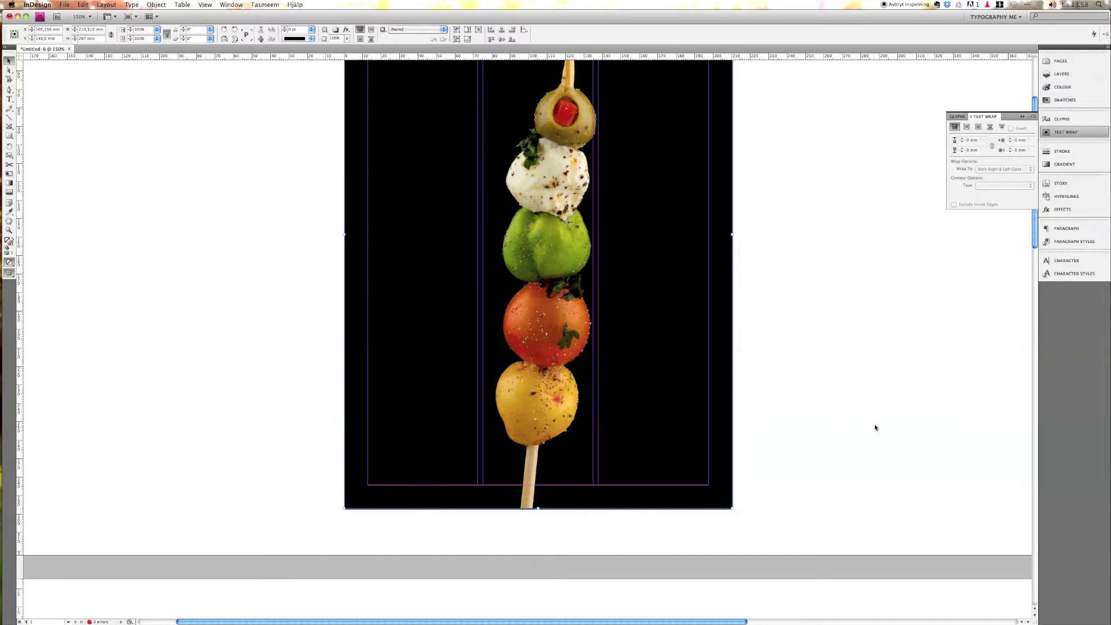
click(767, 410)
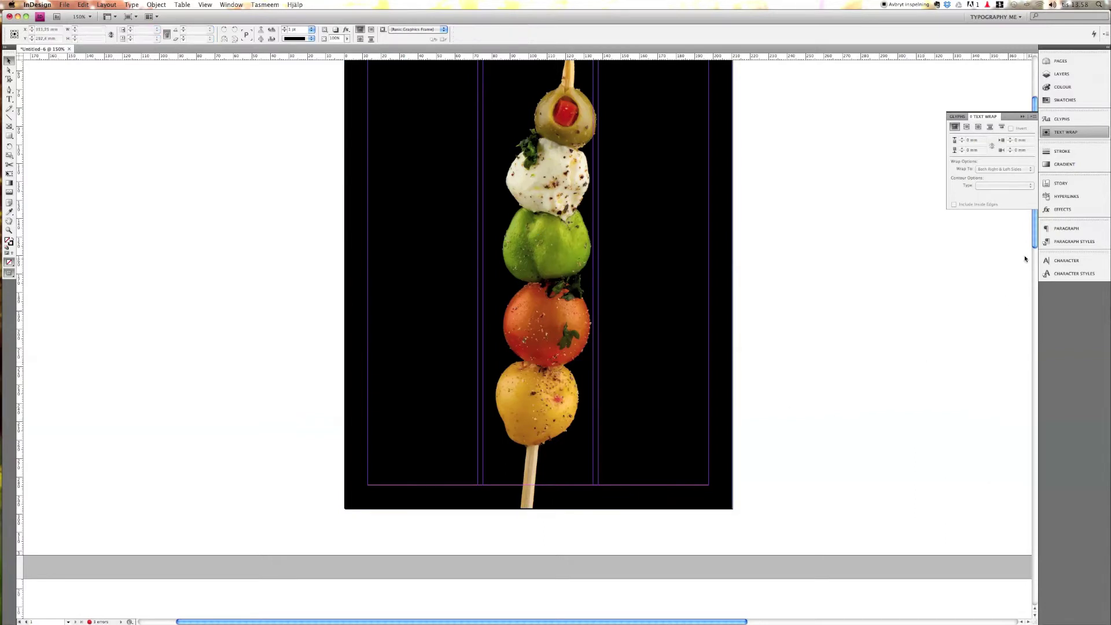
scroll(1036, 238, up, 1)
drag(1035, 237, 1037, 213)
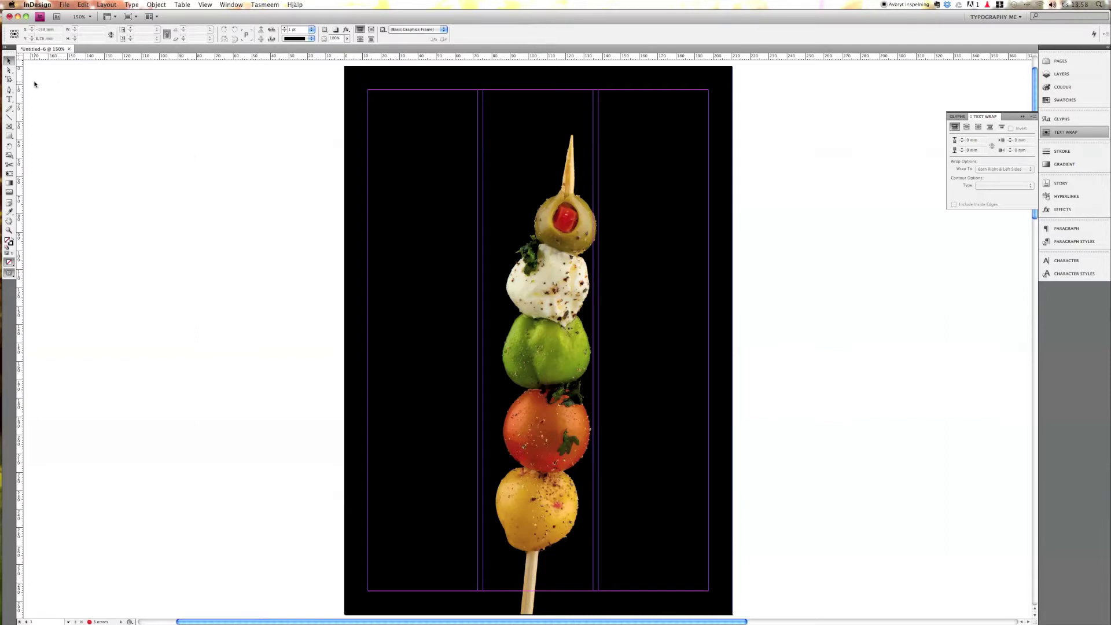
- Create a text frame across all three columns at the top margin and enter "FRUKT ÄR GÖTT" in the [Paper] colour
click(9, 99)
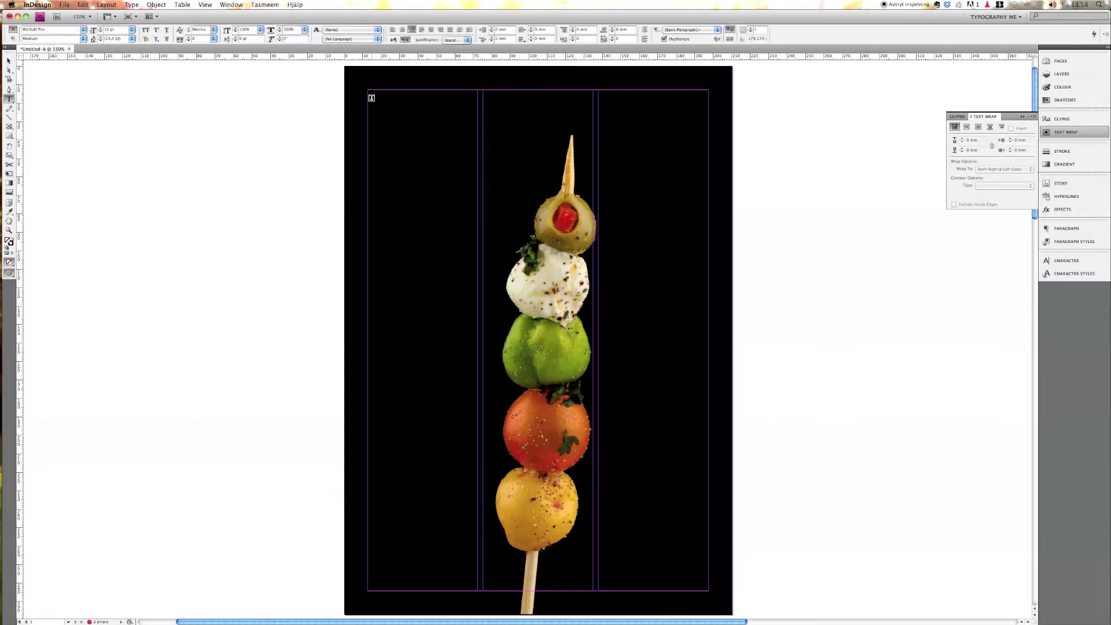
drag(368, 91, 709, 157)
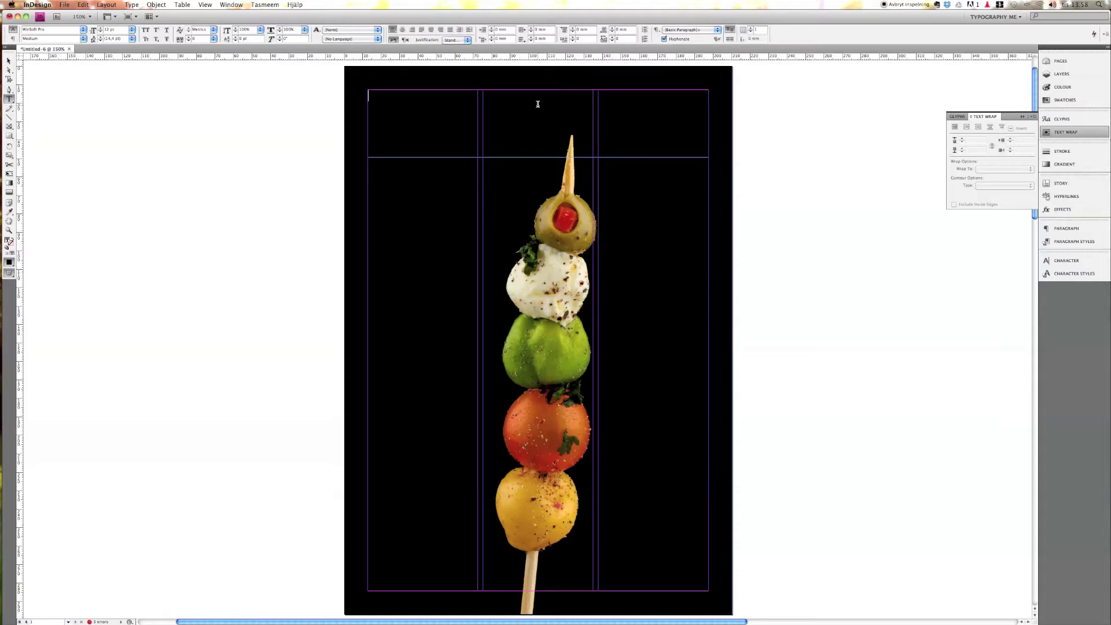
click(1064, 101)
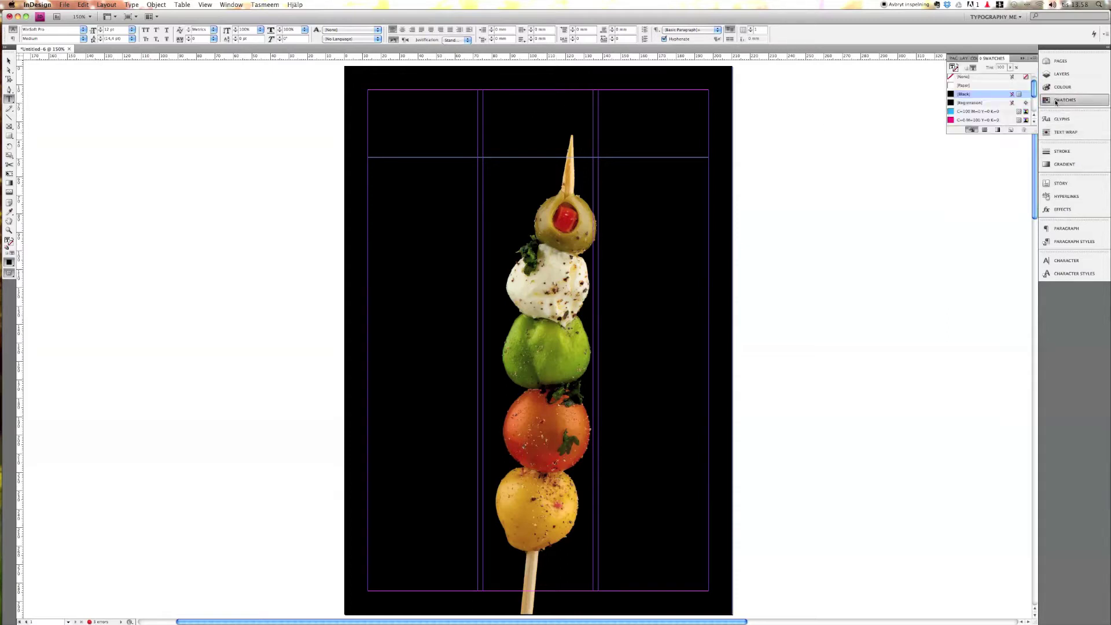
click(970, 86)
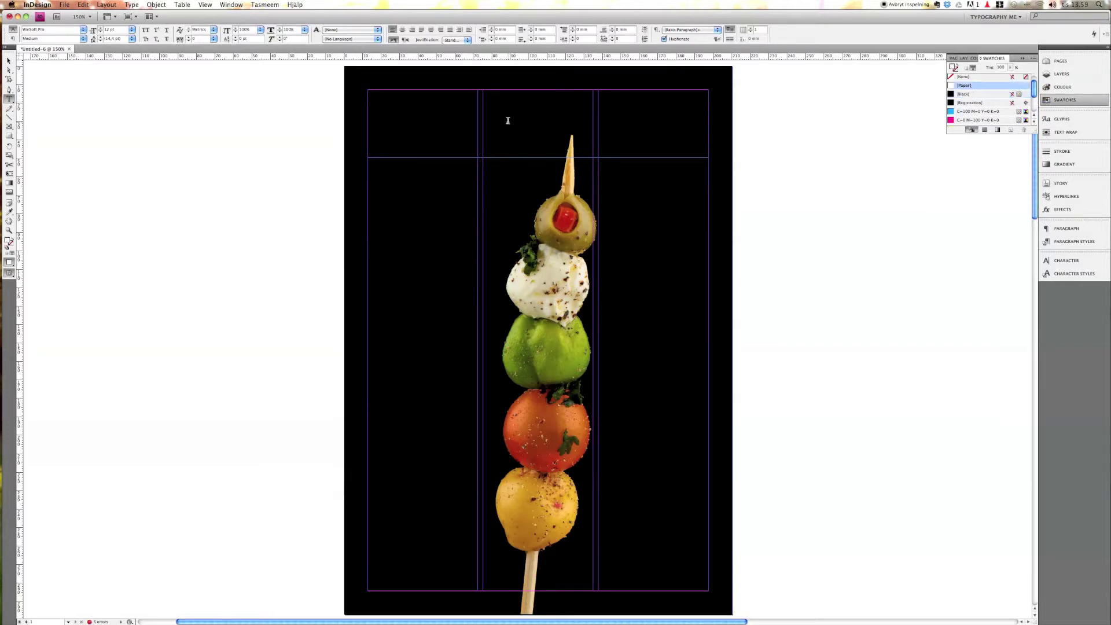
text(FRUKT ÄR GÖTT)
- Centre the cover heading and set its font size to 60 pt
drag(415, 95, 364, 96)
click(402, 30)
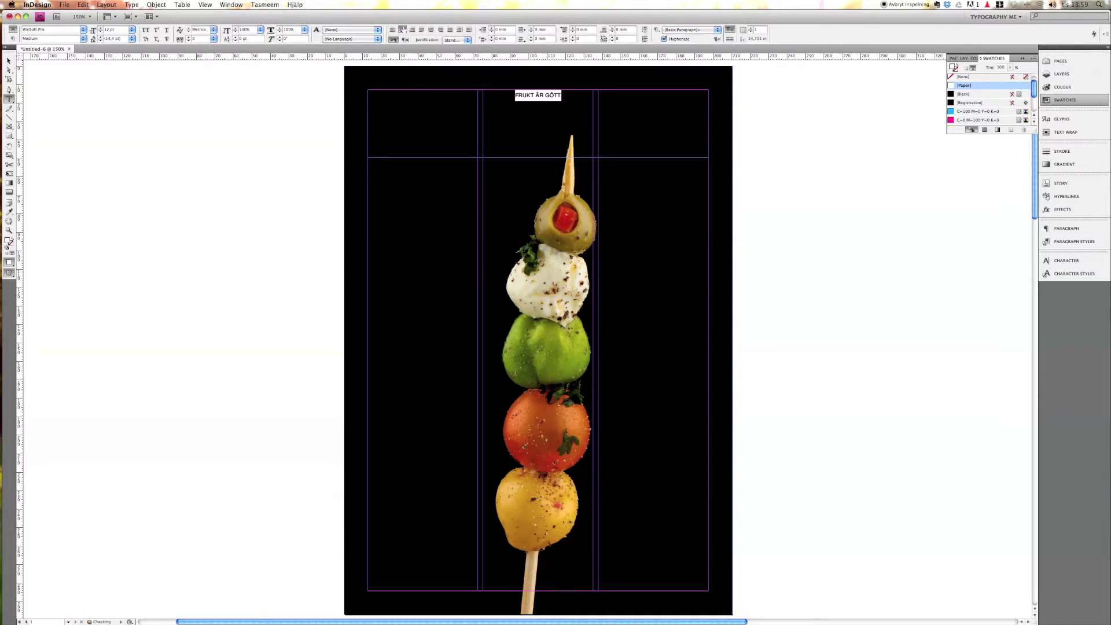
click(133, 33)
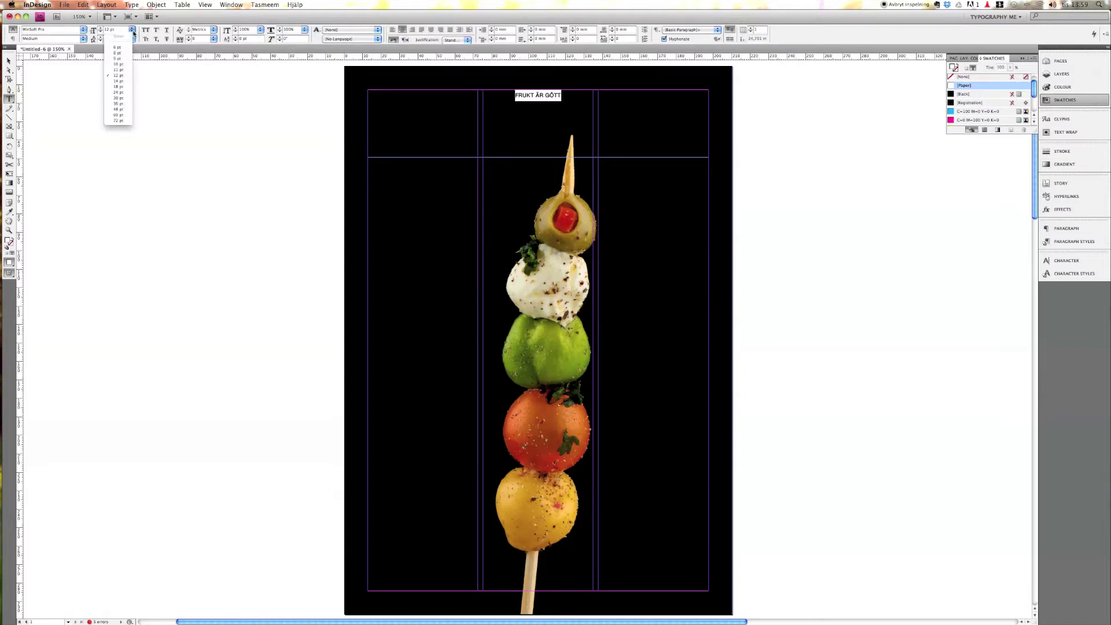
click(117, 114)
click(526, 118)
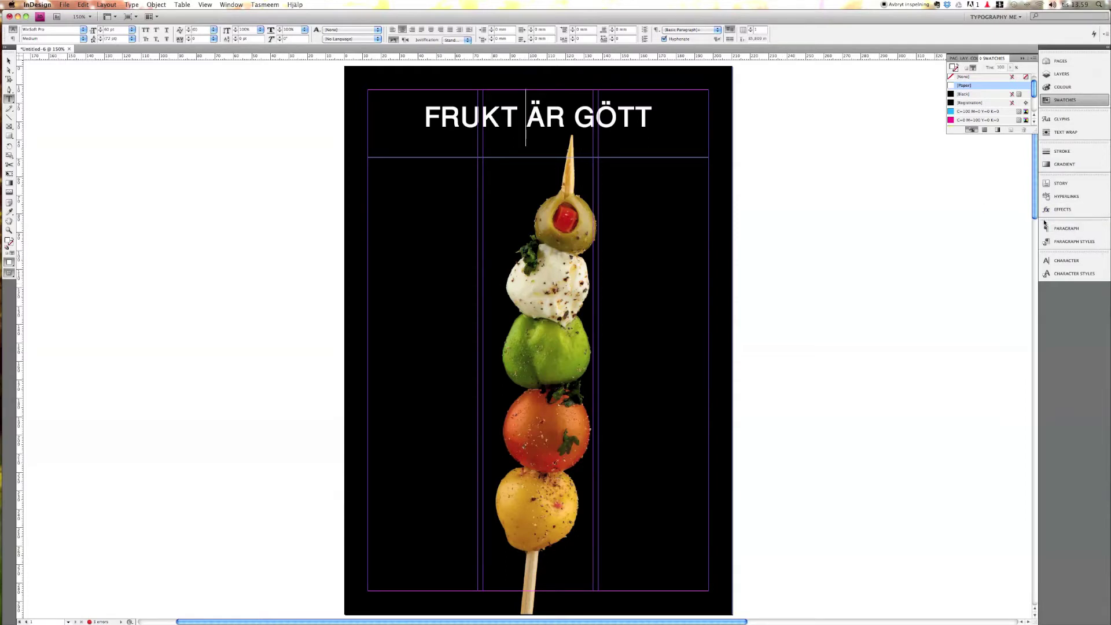
- On the 2–3 spread, draw a rectangle frame about 122 mm wide across the left page's two empty columns, beside the Brödtext, down to the margin
click(1060, 61)
double_click(993, 138)
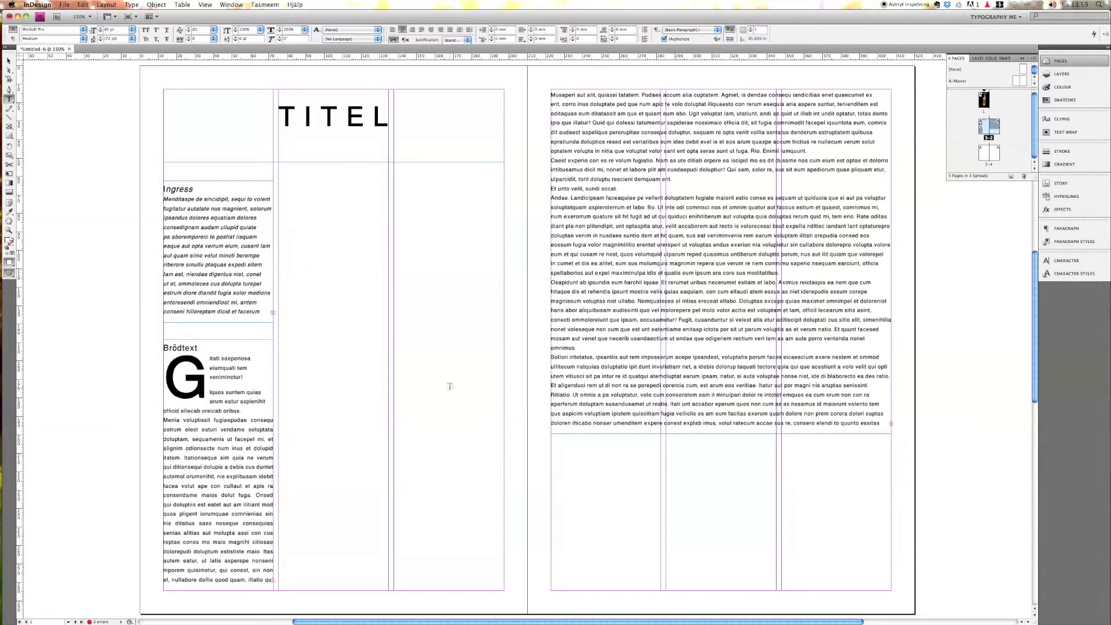
click(65, 5)
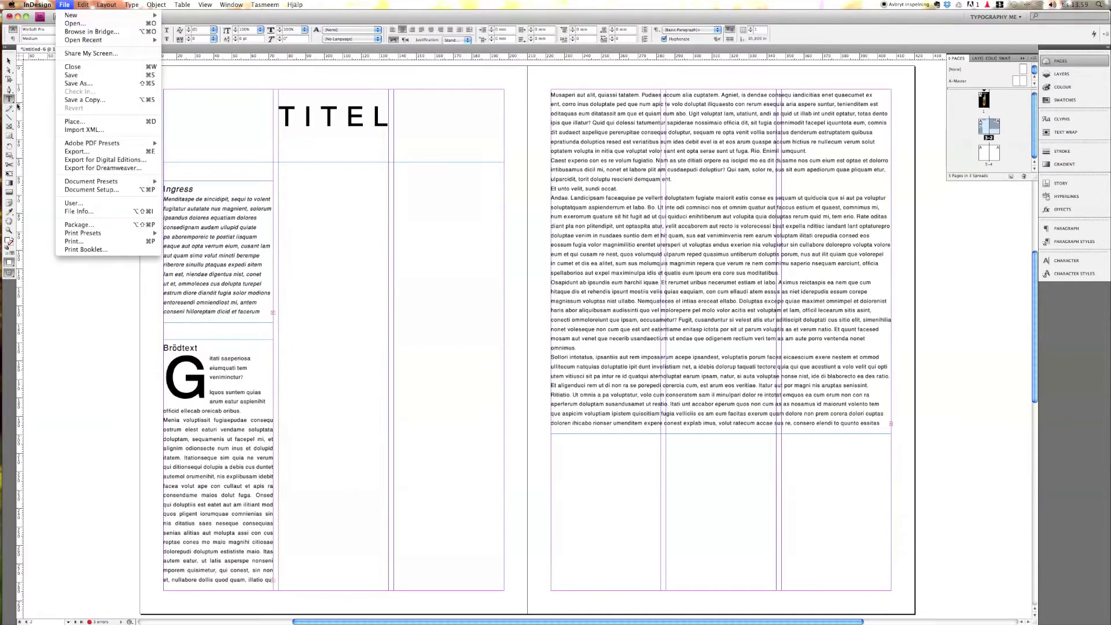
click(10, 128)
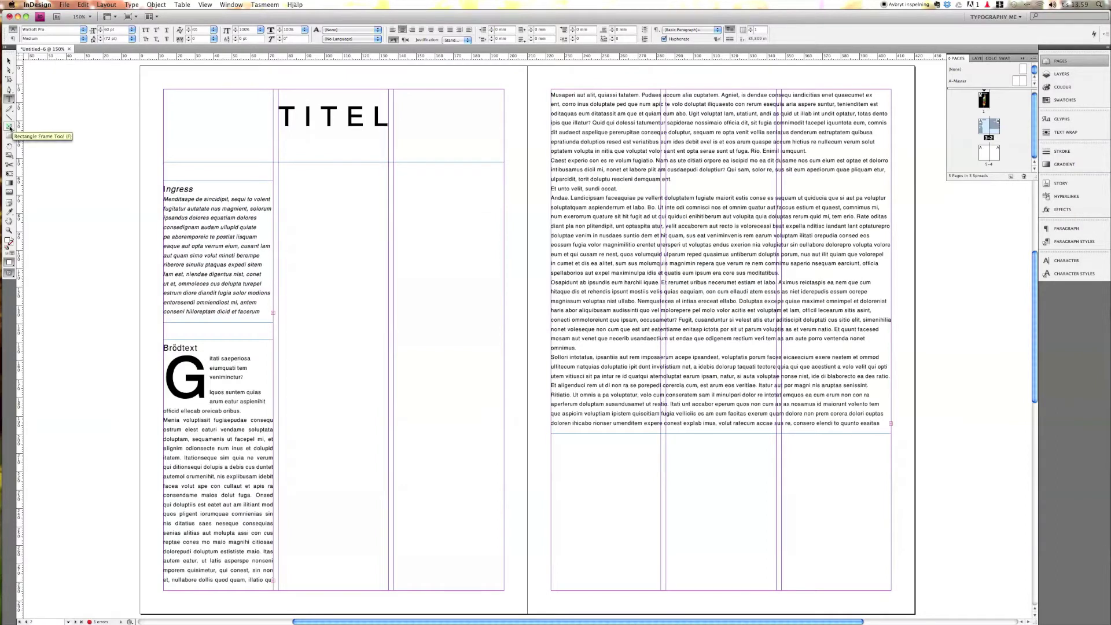
click(10, 128)
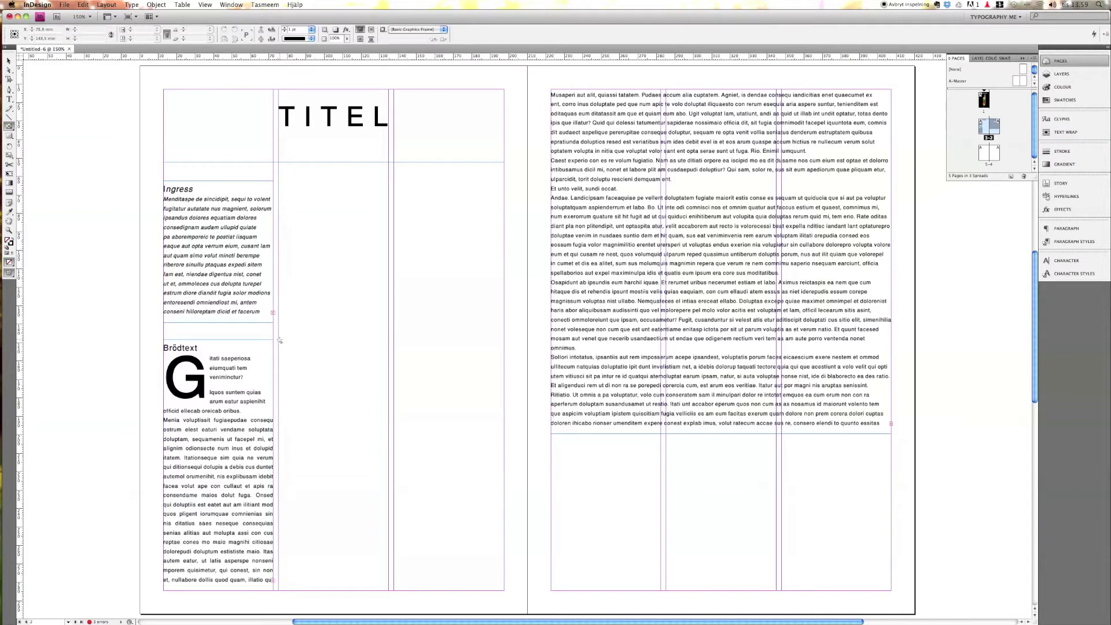
drag(280, 340, 505, 590)
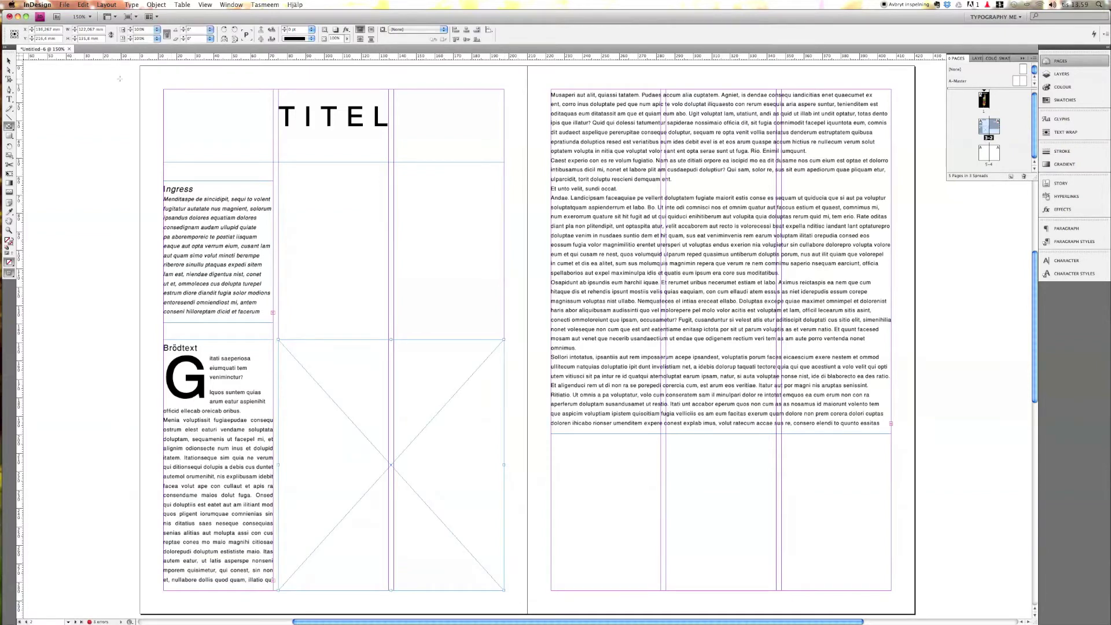
- Place blomma.jpg in the new rectangle frame
click(64, 5)
click(74, 122)
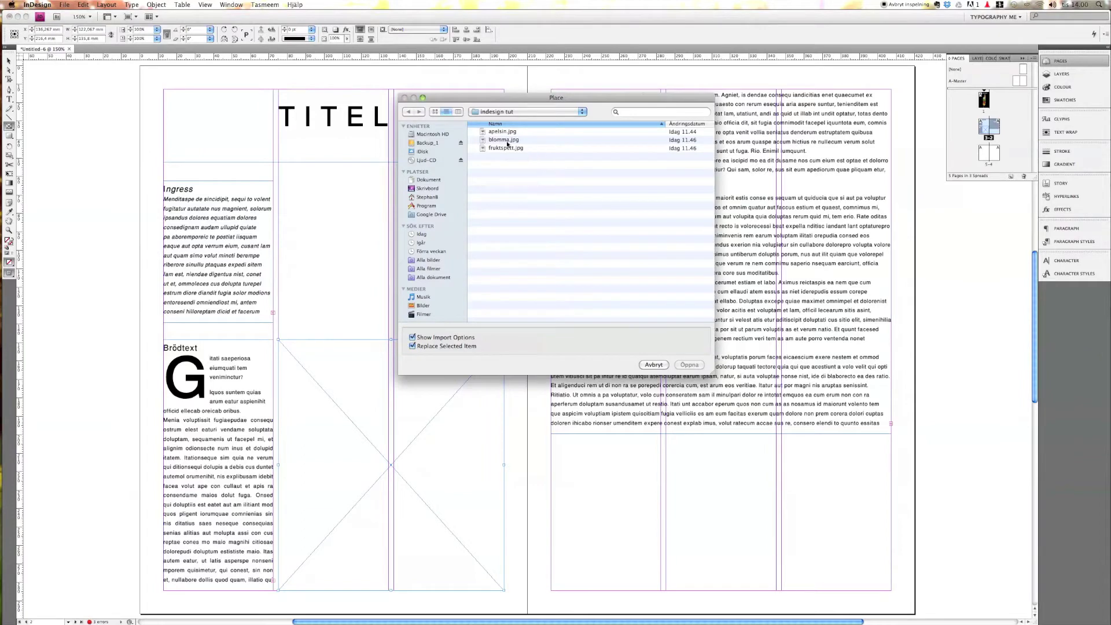
click(505, 141)
click(689, 364)
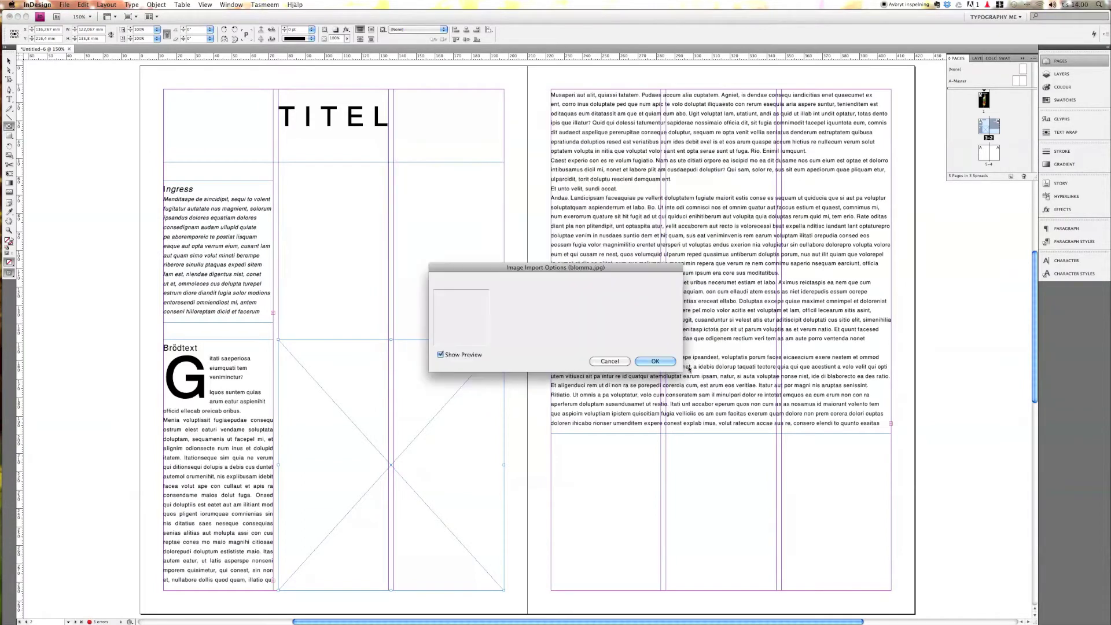
click(660, 361)
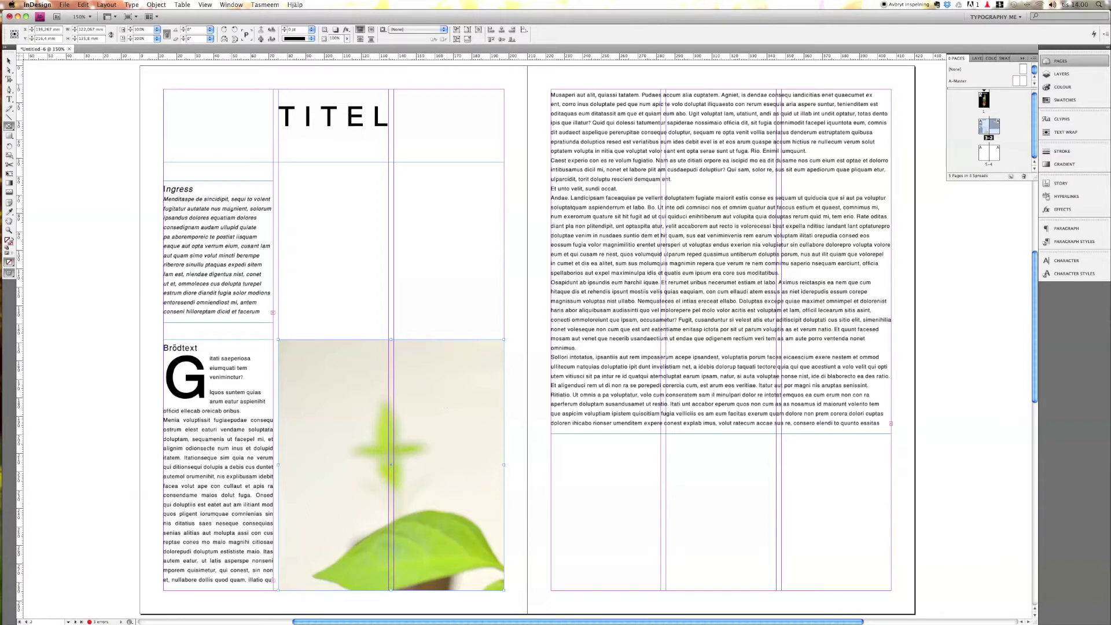
- Scale the plant image inside its frame proportionally down to the frame's size so the whole picture fits
click(11, 72)
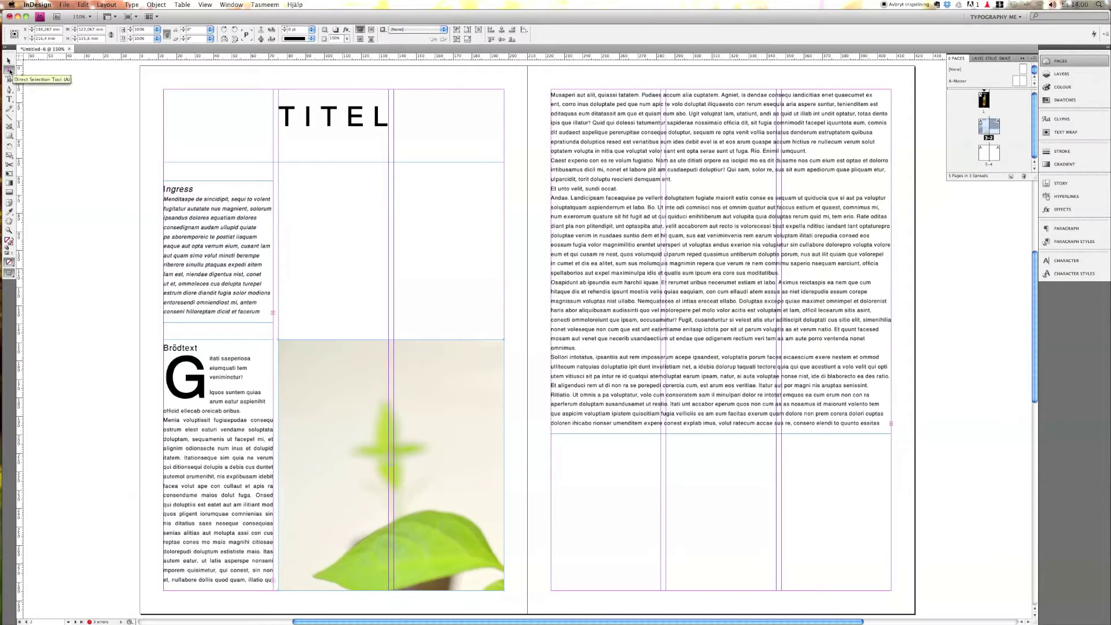
click(364, 383)
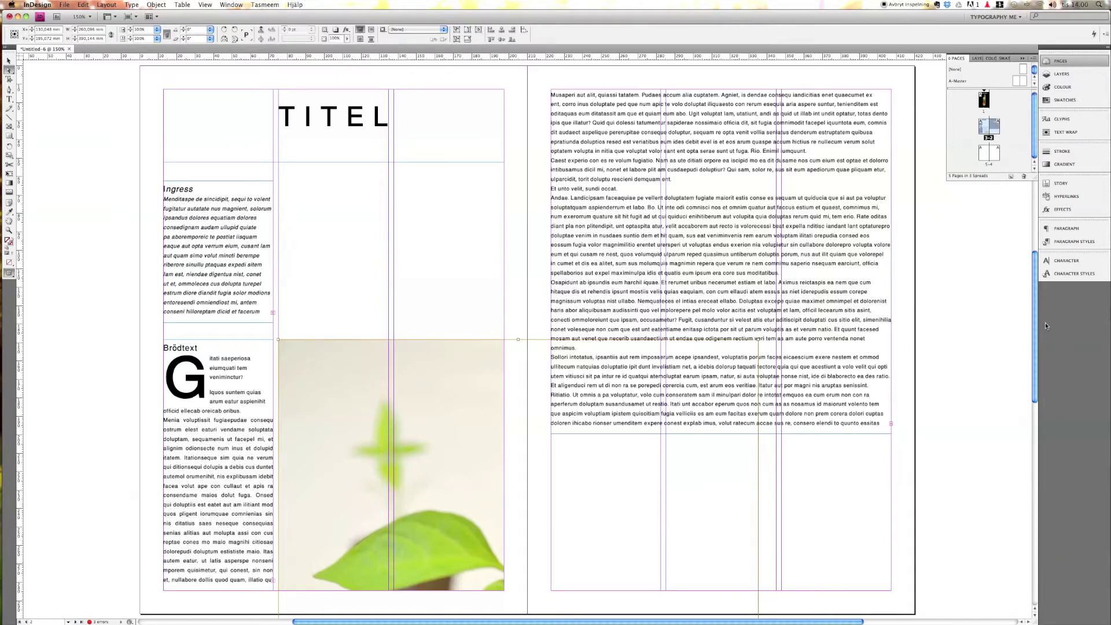
drag(1034, 308, 1043, 457)
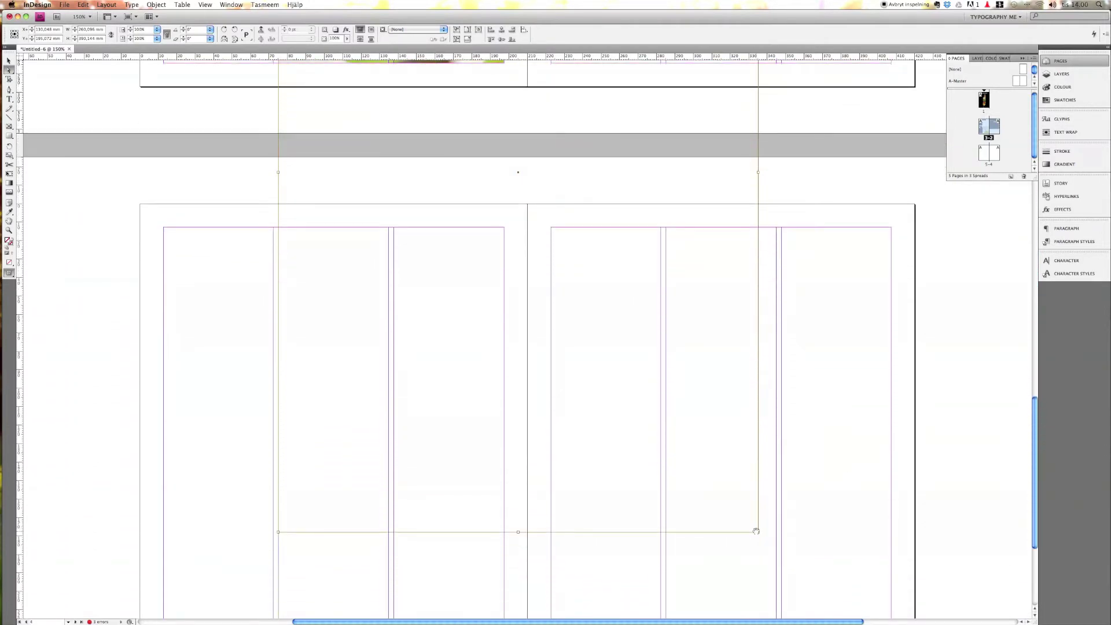
drag(757, 531, 522, 110)
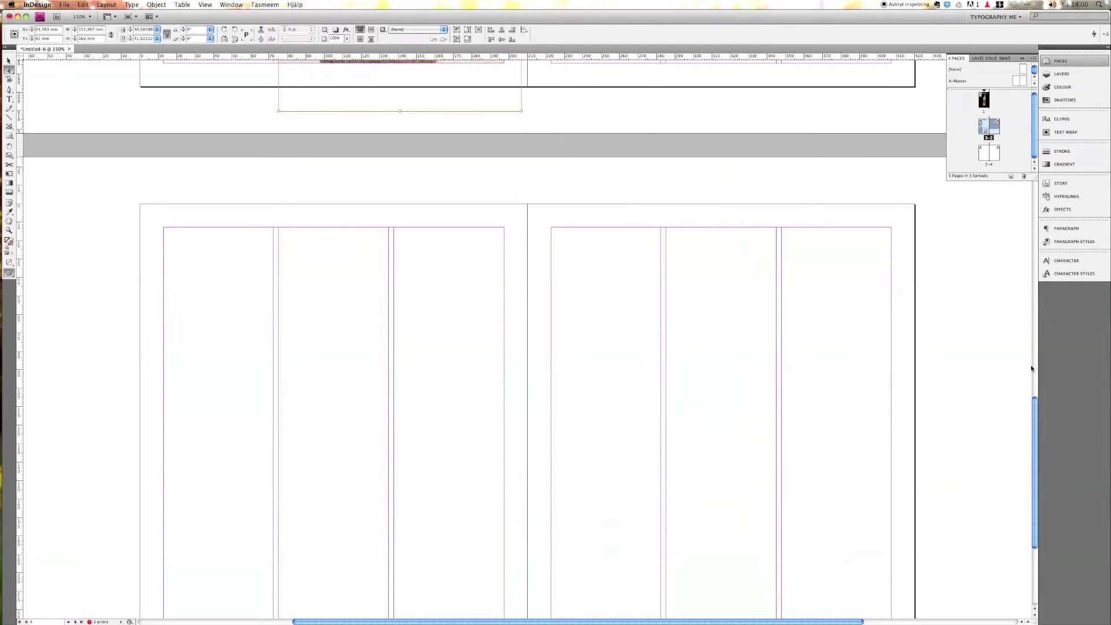
scroll(629, 426, up, 10)
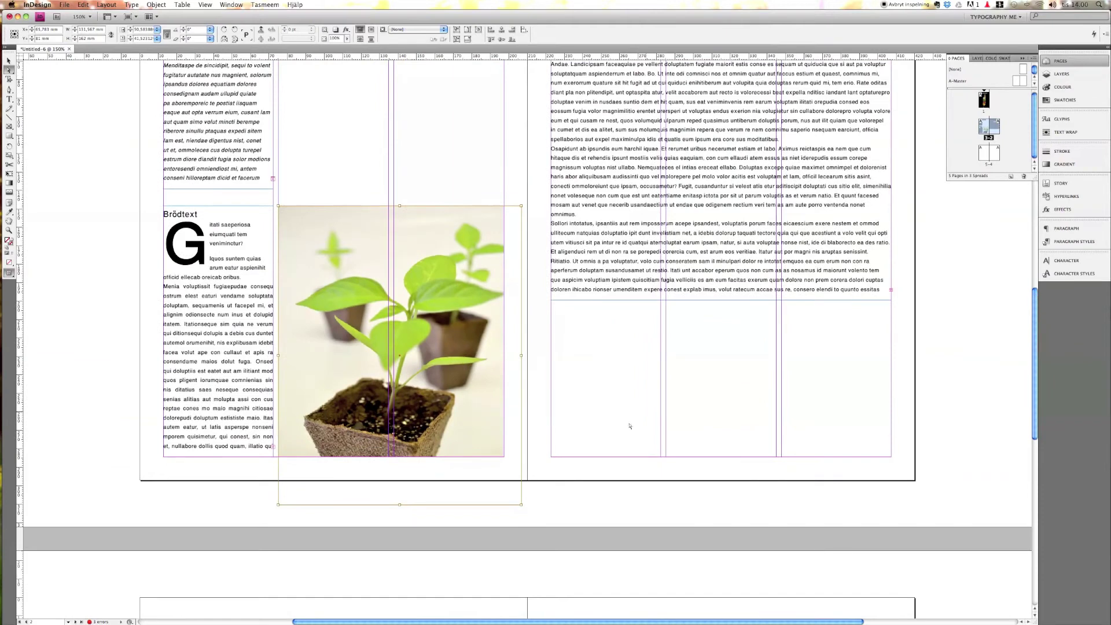
drag(521, 505, 506, 459)
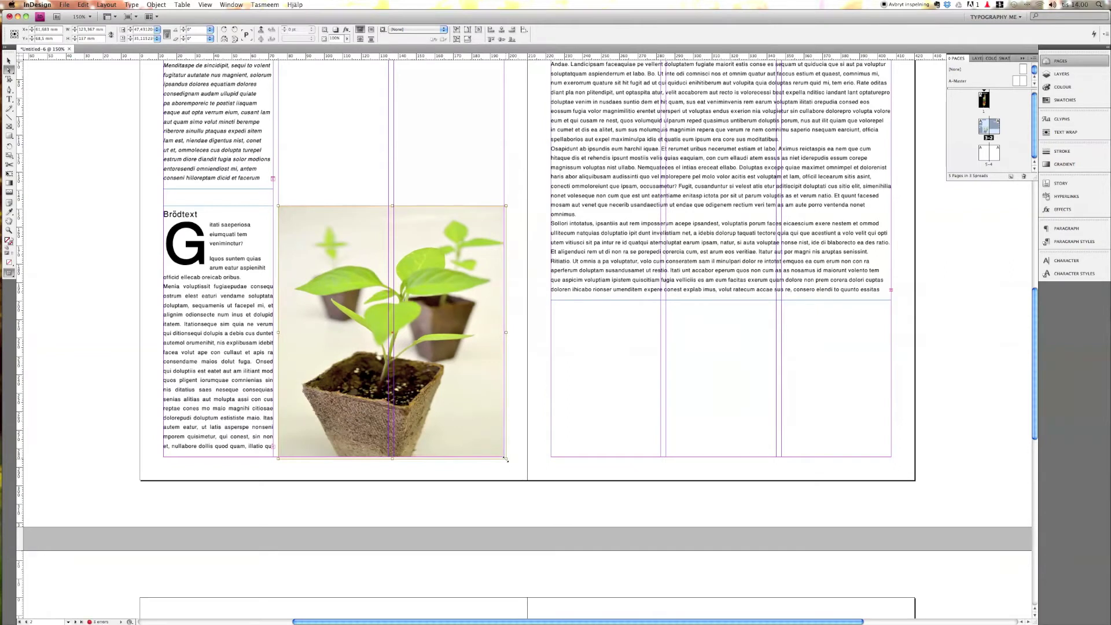
- Deselect the plant image and go back to the cover on page 1
click(8, 61)
click(307, 135)
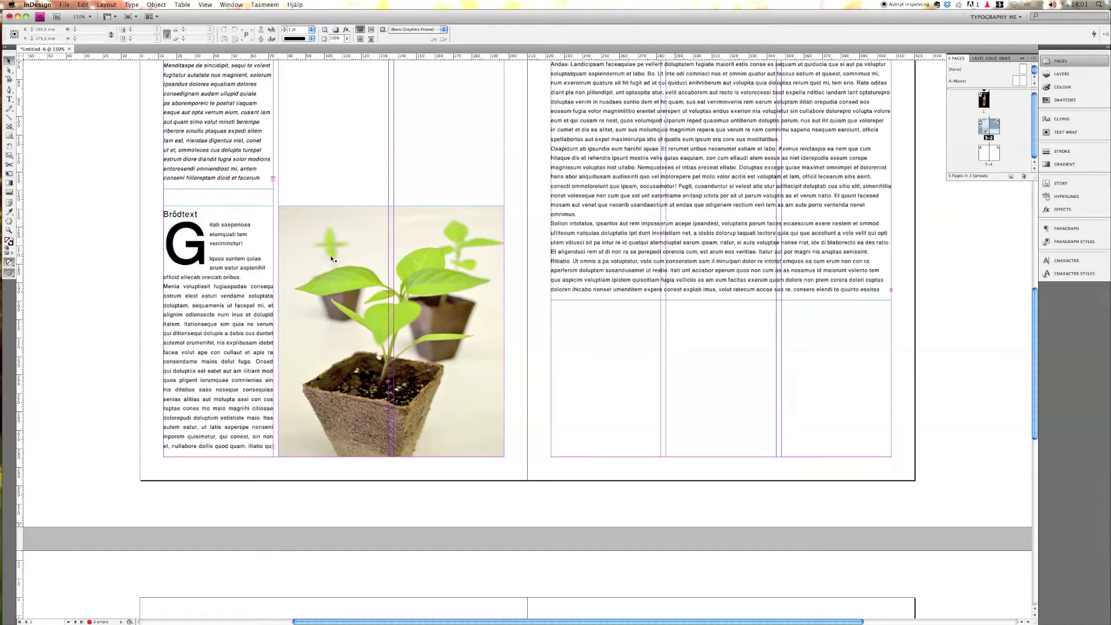
key(alt+Page_Up)
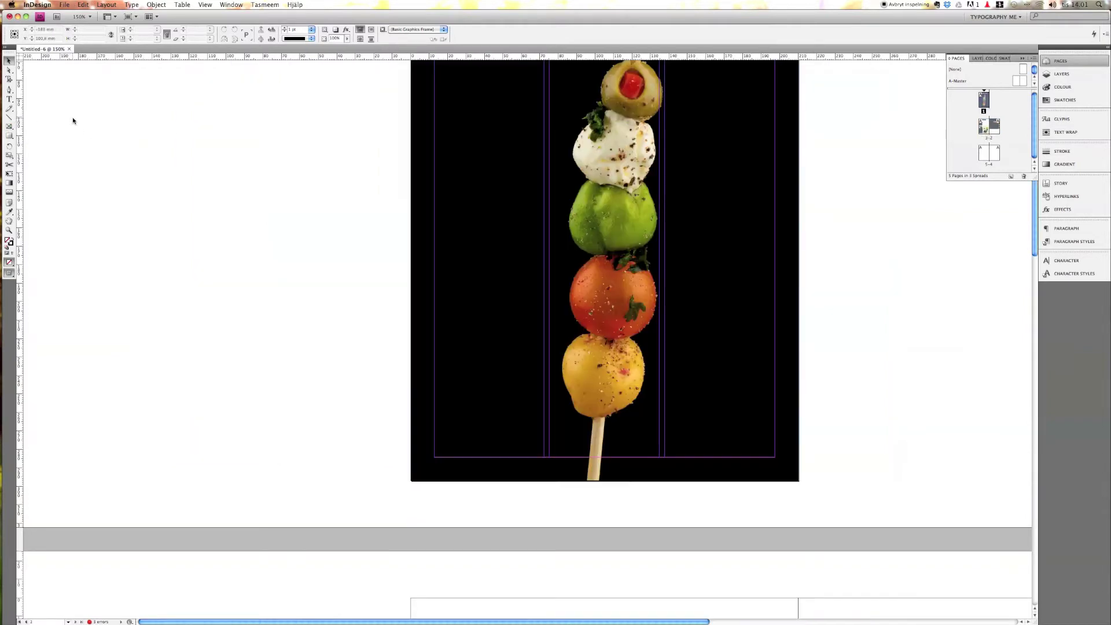
- On the 2–3 spread, draw a rectangle frame about 122 mm wide and 74 mm high over the right page's body text, reaching the outer margin
click(1061, 61)
click(1061, 61)
double_click(989, 139)
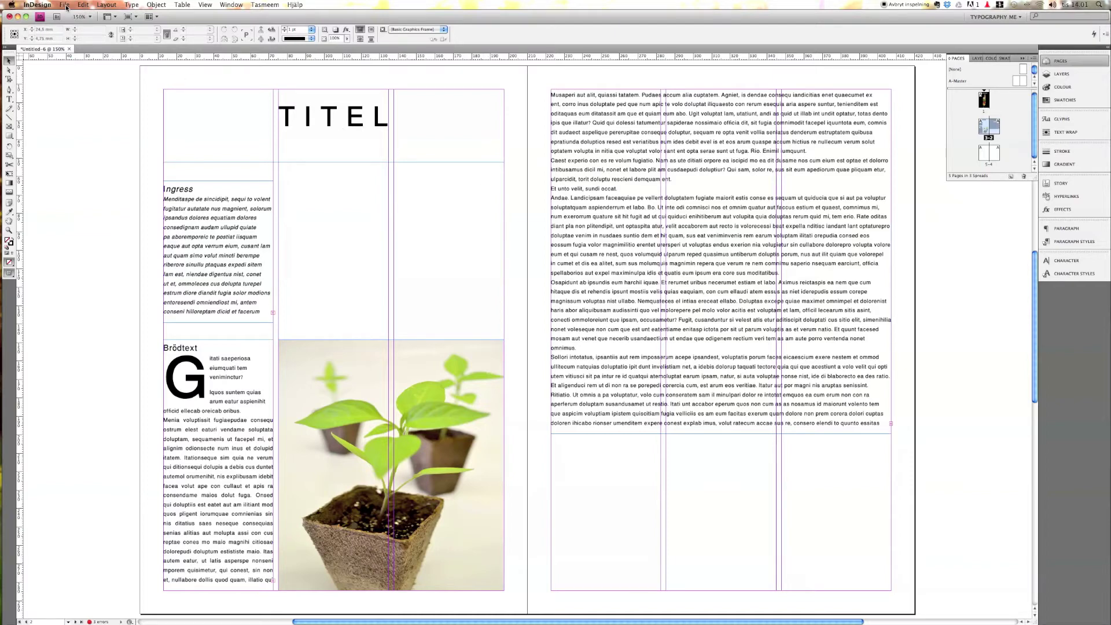
click(9, 126)
drag(673, 239, 893, 381)
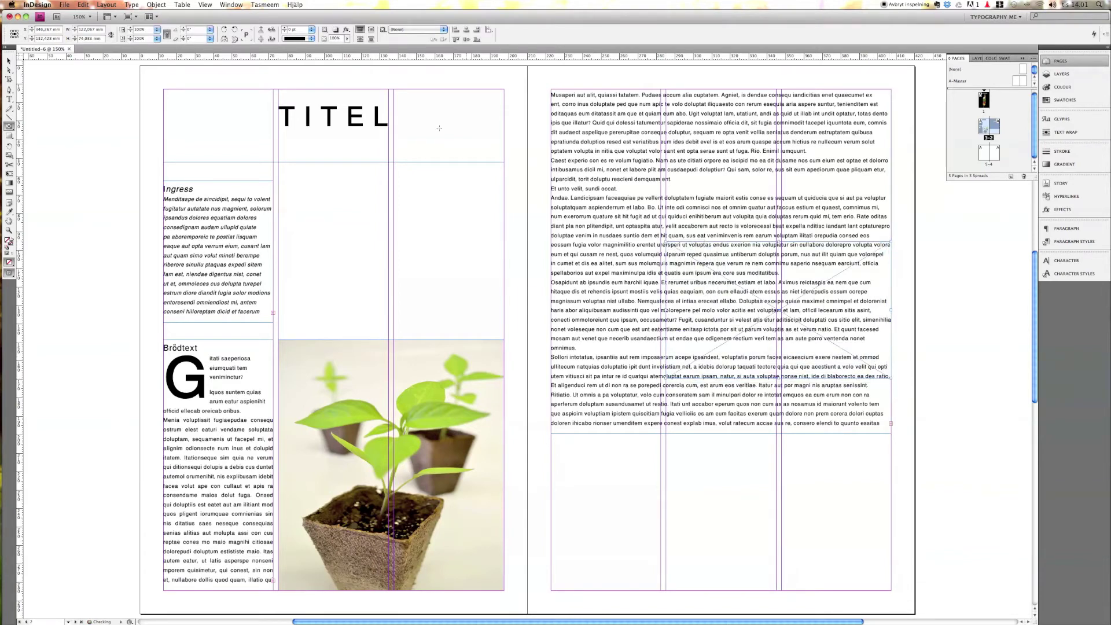
- Place apelsin.jpg in the new rectangle frame with the default image import options
click(81, 8)
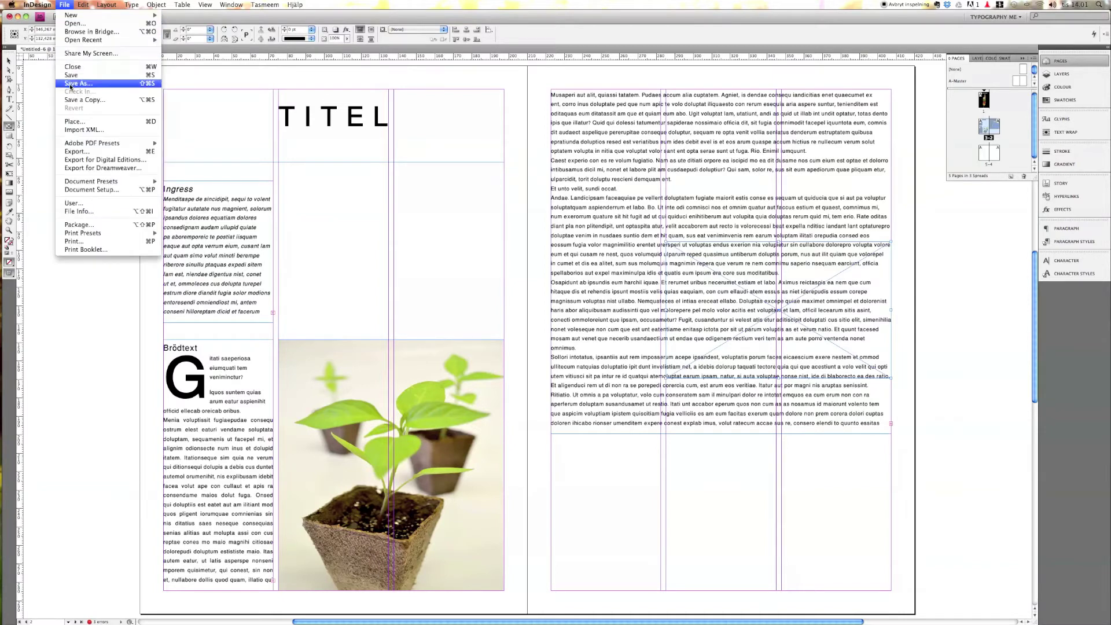
click(79, 124)
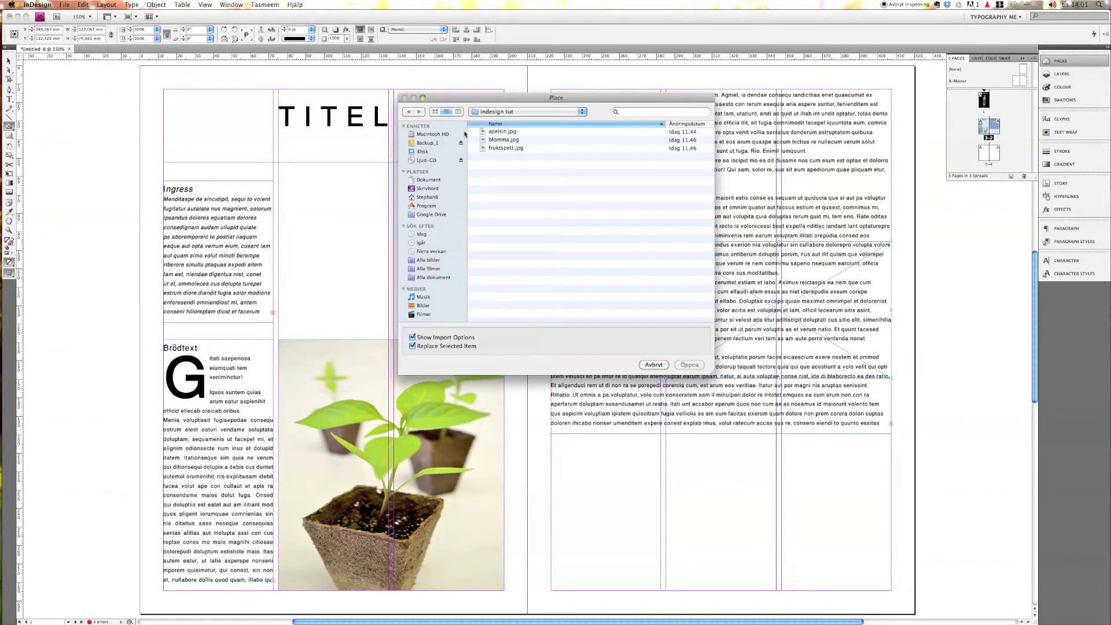
click(689, 365)
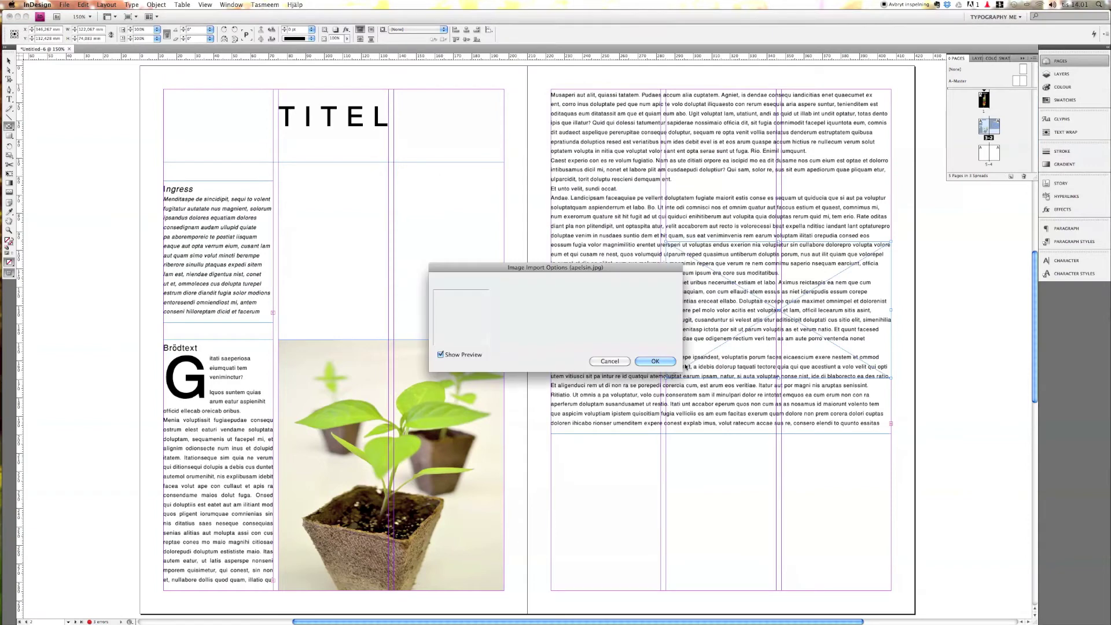
click(650, 362)
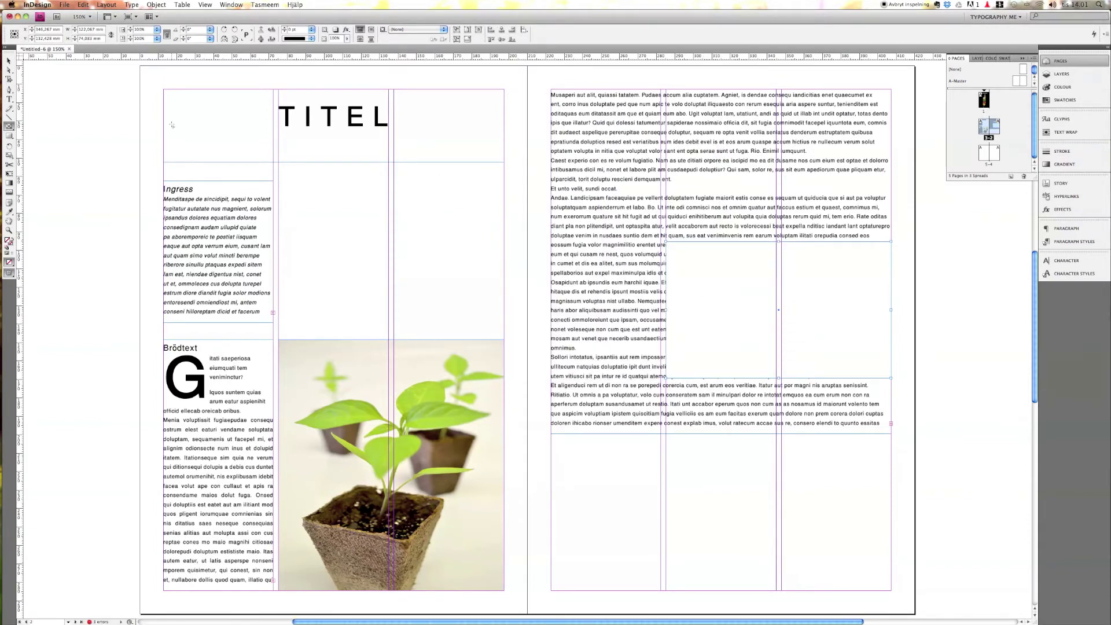
- Scale the orange image inside its frame down to about the frame's width and height
click(10, 70)
click(724, 308)
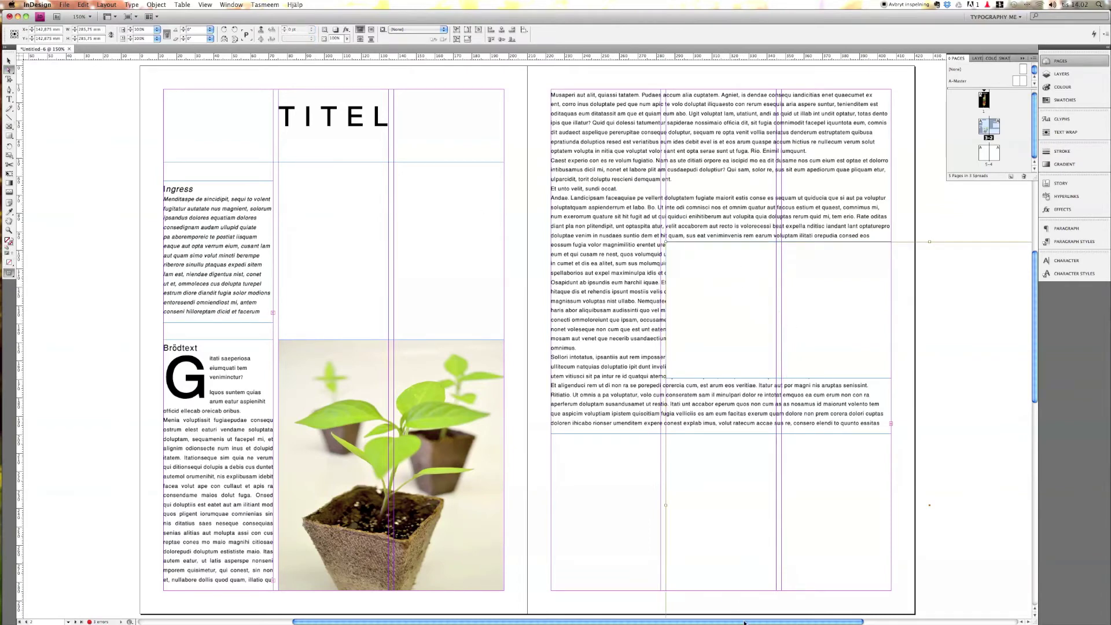
drag(744, 596, 433, 385)
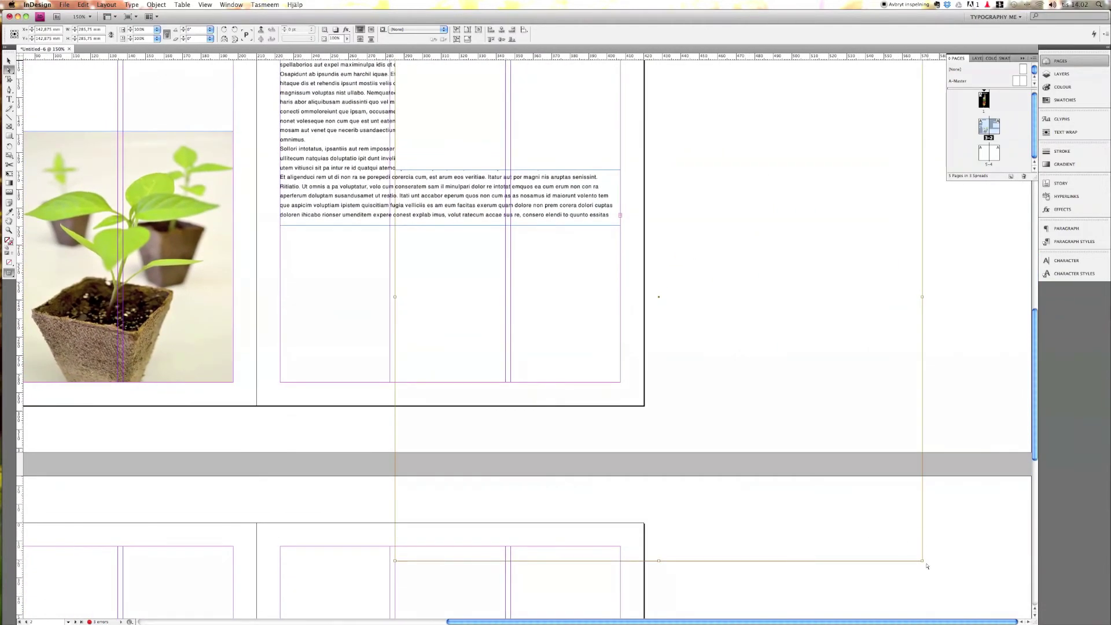
drag(922, 561, 623, 175)
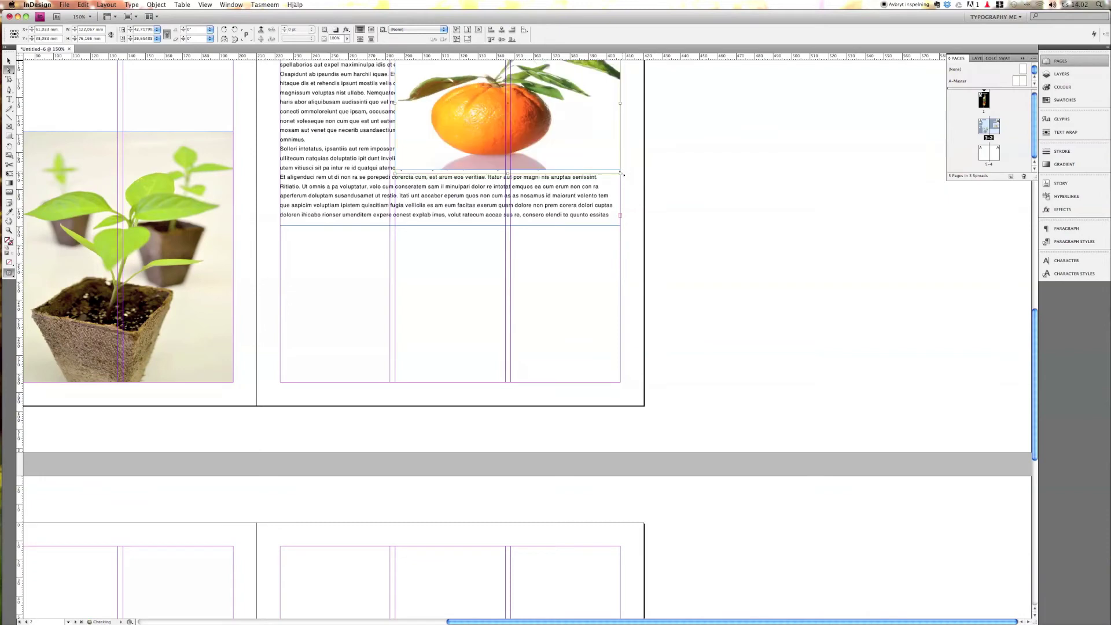
- Stretch the orange image inside its frame to about 96 mm high and shift it slightly upward
drag(507, 173, 508, 214)
drag(540, 140, 542, 126)
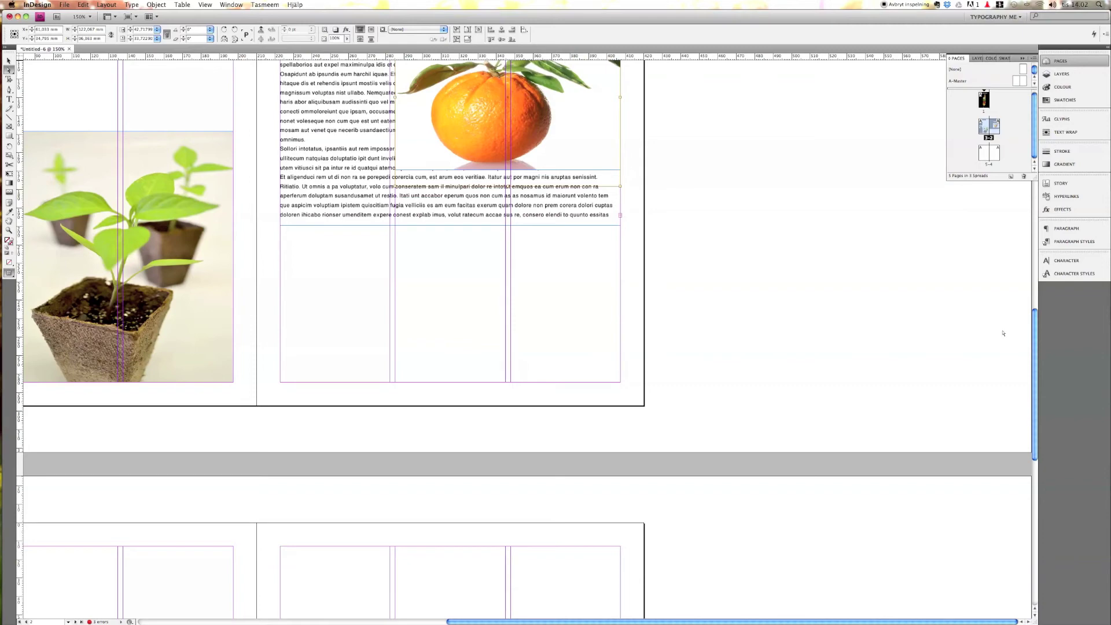
scroll(1036, 346, up, 5)
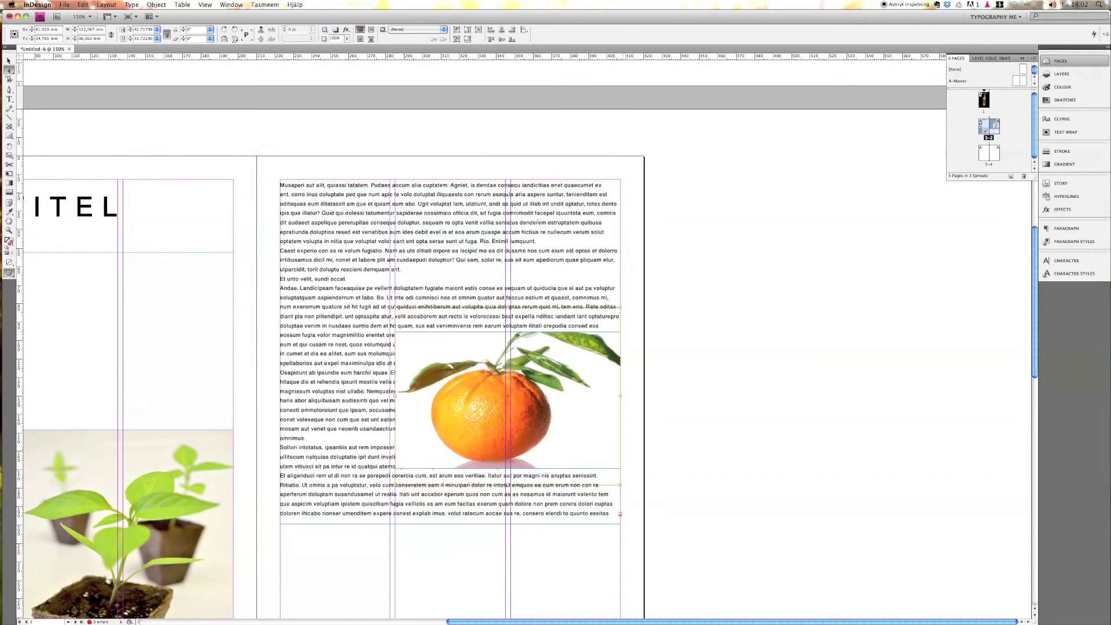
- Move the orange's frame to the horizontal middle of the right page's text and crop both sides to about 82 mm wide
click(9, 60)
click(463, 276)
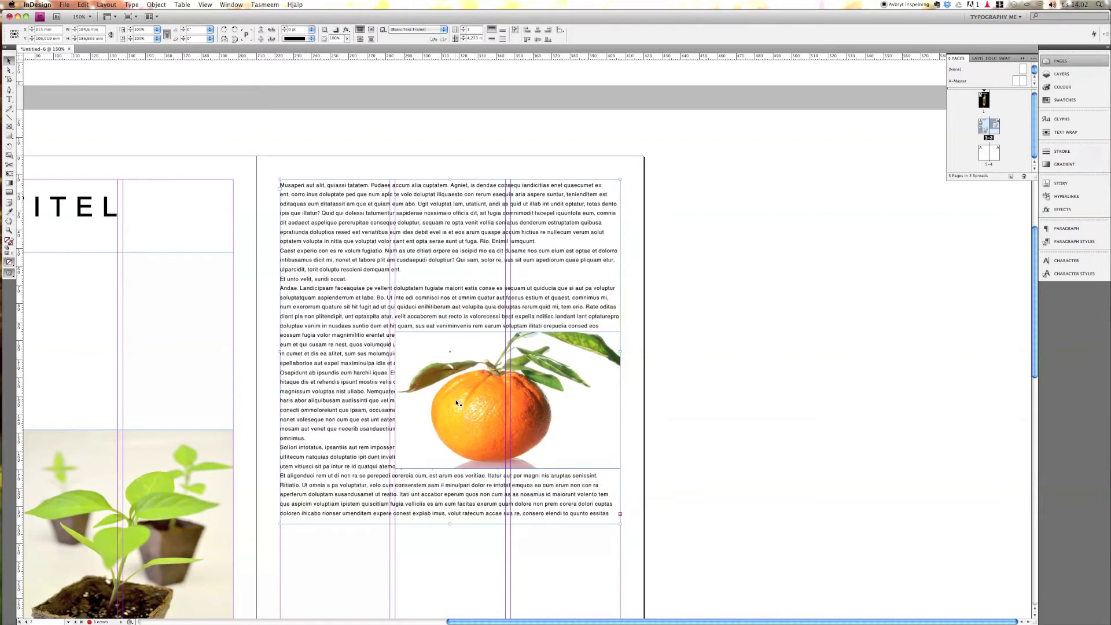
drag(467, 412, 437, 351)
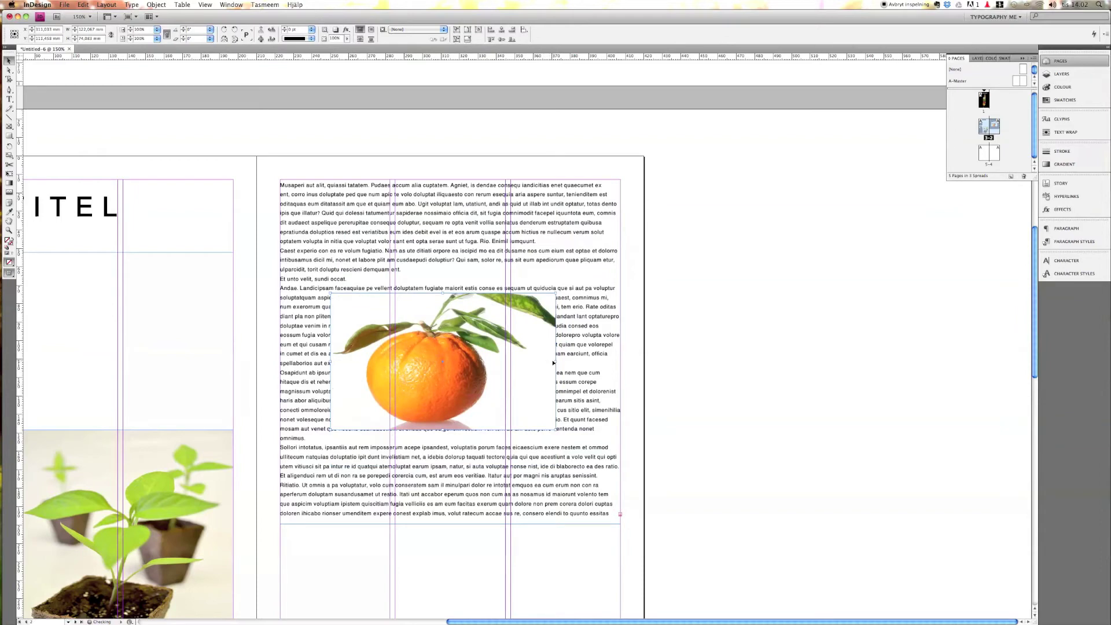
drag(555, 362, 511, 363)
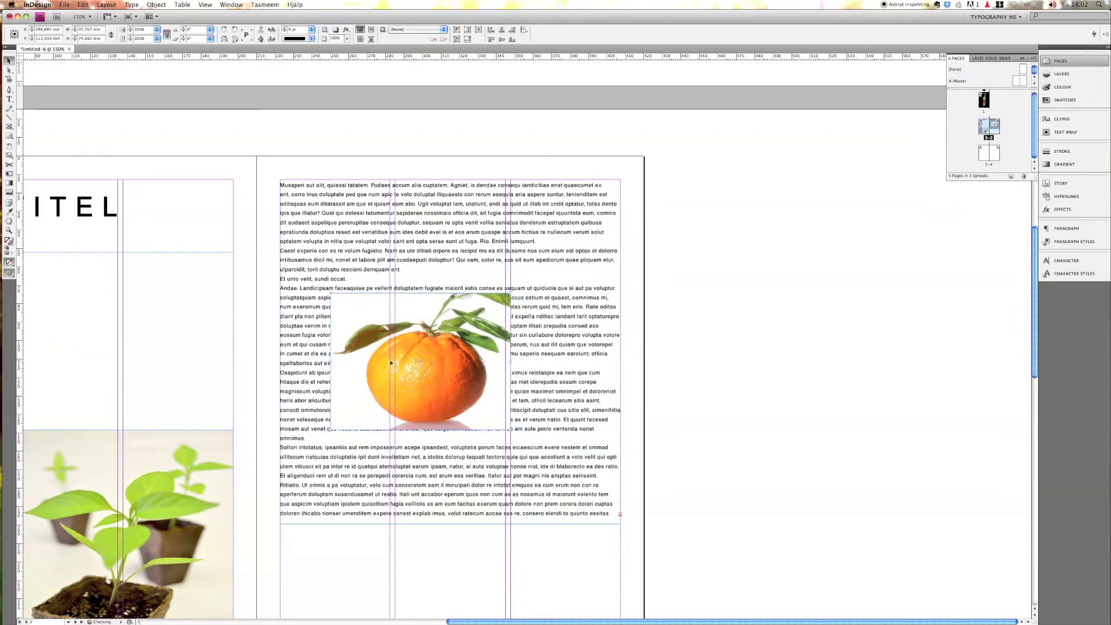
drag(331, 361, 360, 362)
mouse_move(444, 348)
mouse_down()
mouse_move(459, 363)
mouse_move(460, 346)
mouse_up()
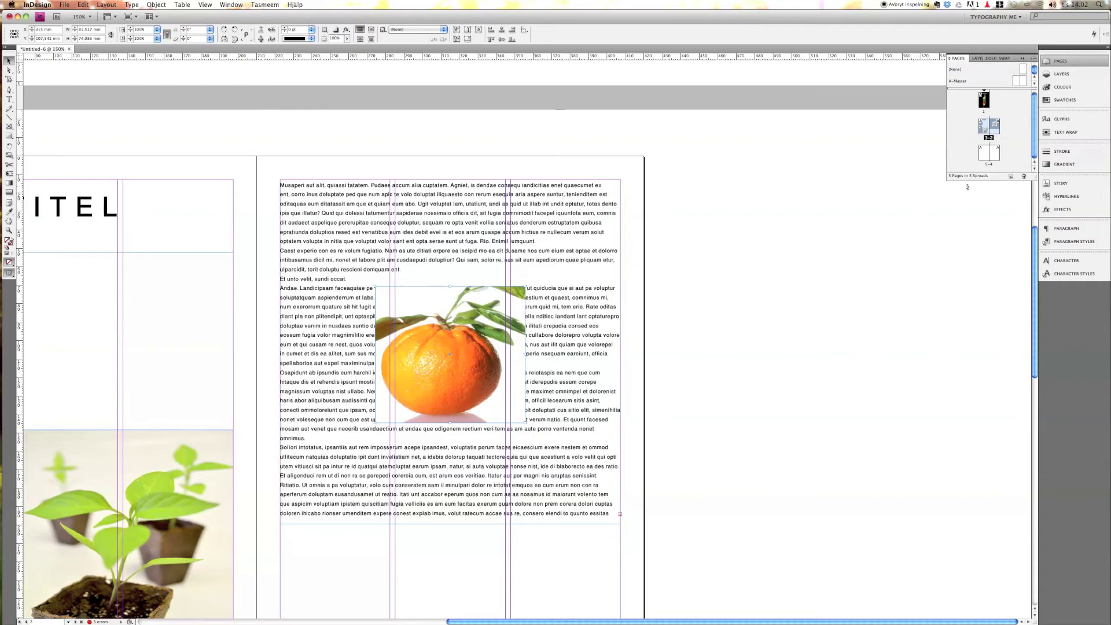
- Wrap the body text around the orange's bounding box and move the image to the lower-left part of the text
click(1084, 134)
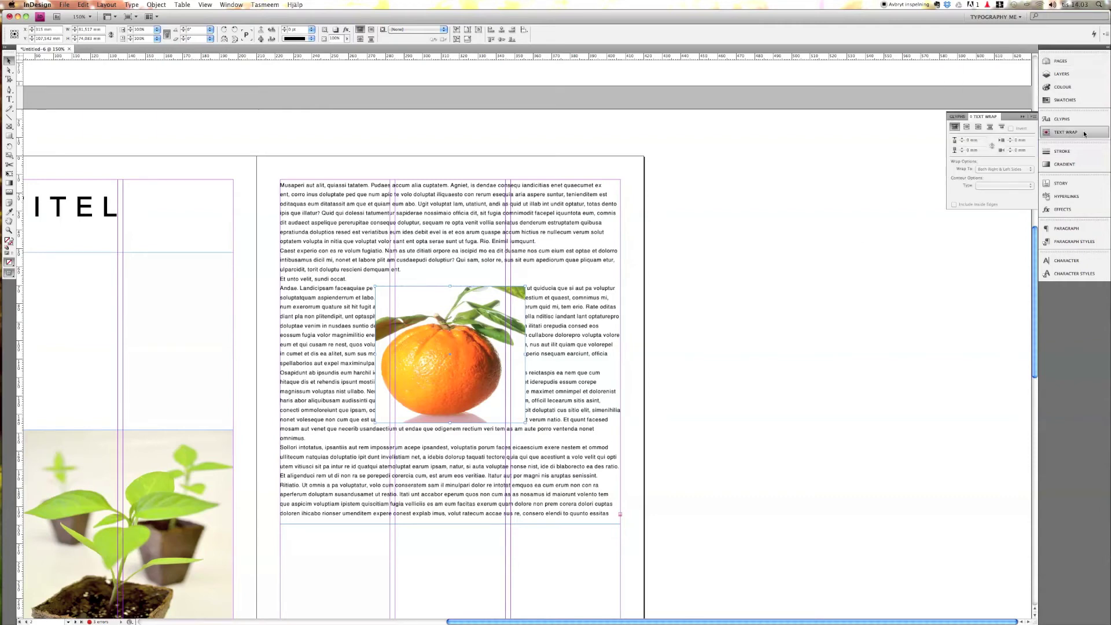
click(967, 127)
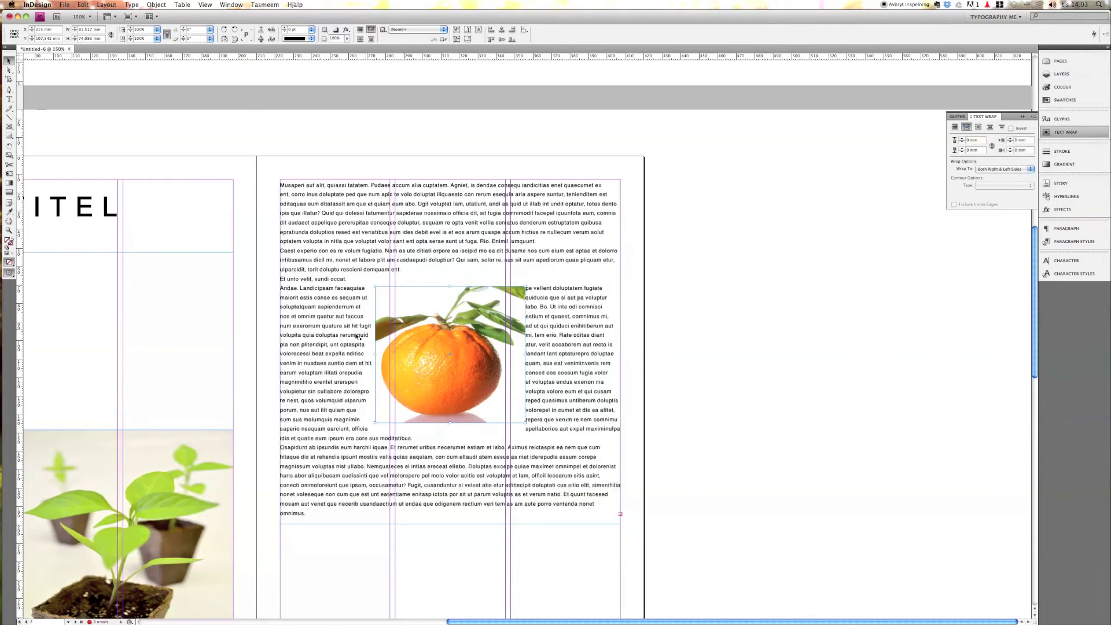
drag(437, 372, 375, 435)
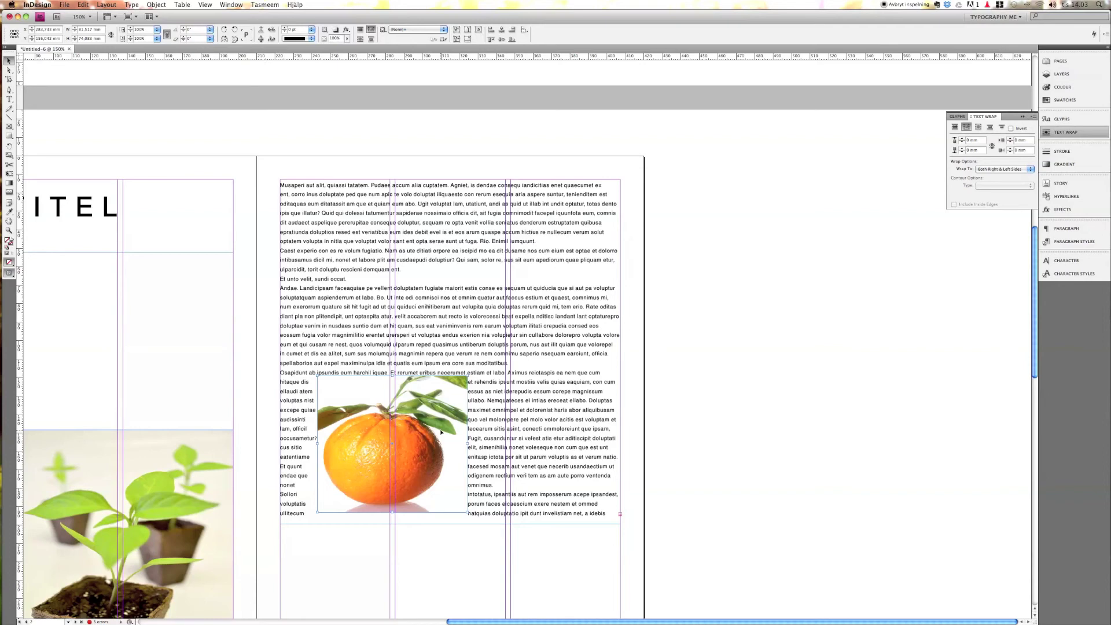
- Set the orange's text wrap offset to 2 mm above and 1 mm below, and move the image up within the right page's text
scroll(445, 425, left, 10)
scroll(446, 425, up, 10)
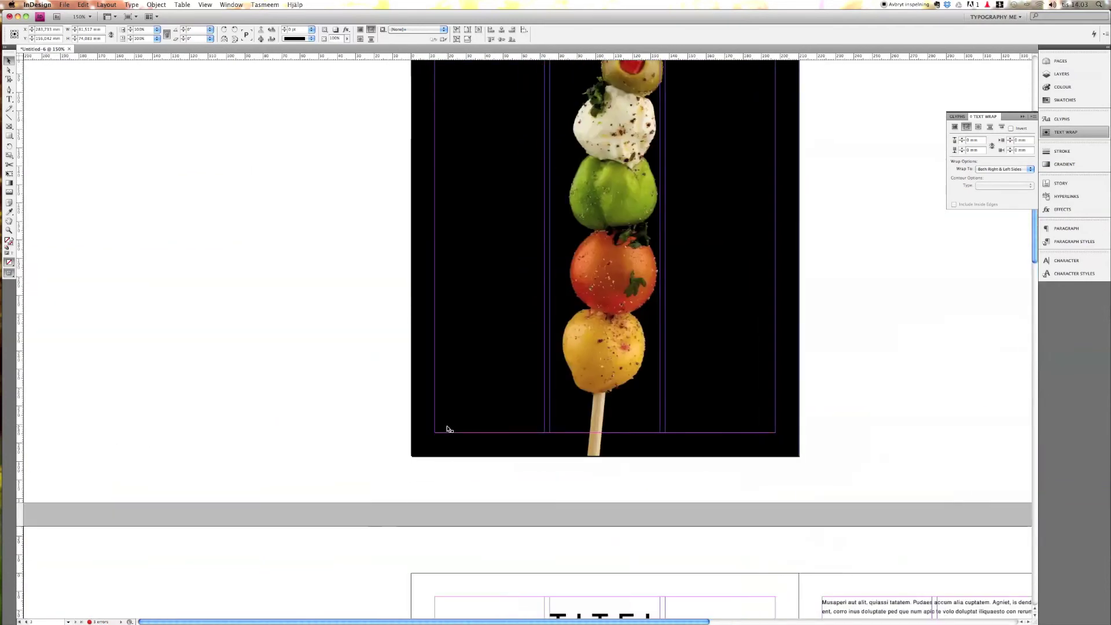
click(1061, 60)
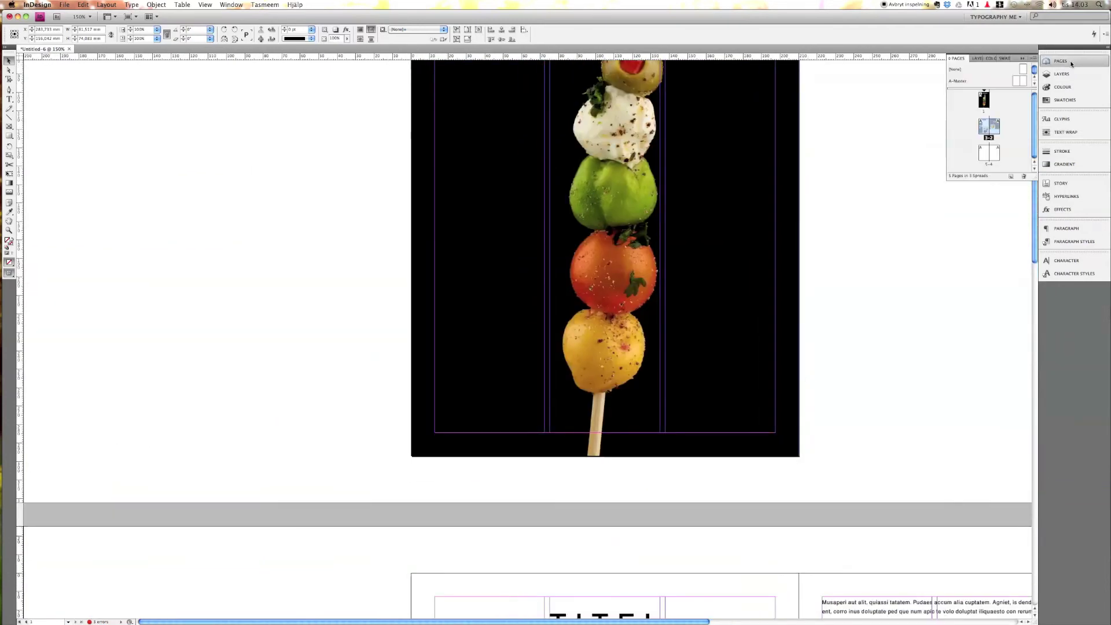
double_click(994, 126)
drag(898, 268, 397, 397)
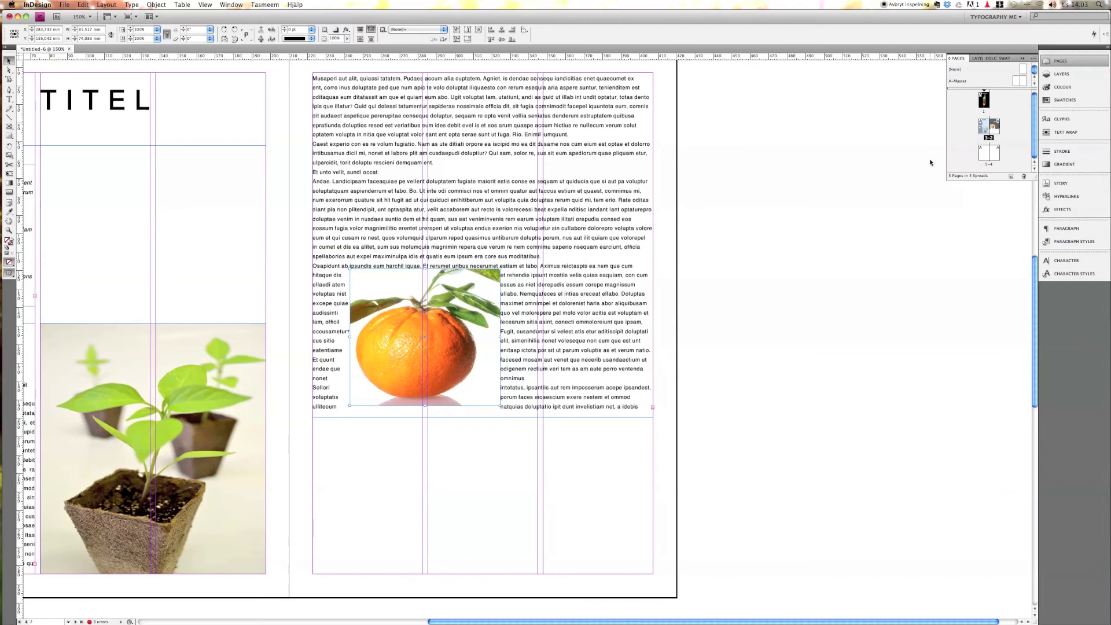
click(1069, 135)
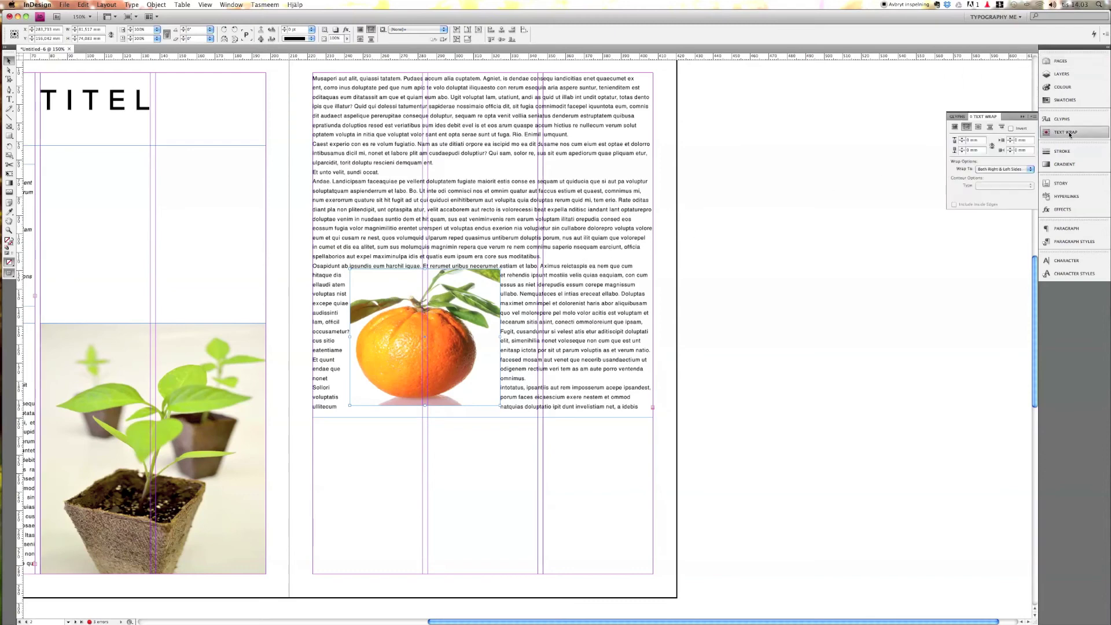
click(962, 140)
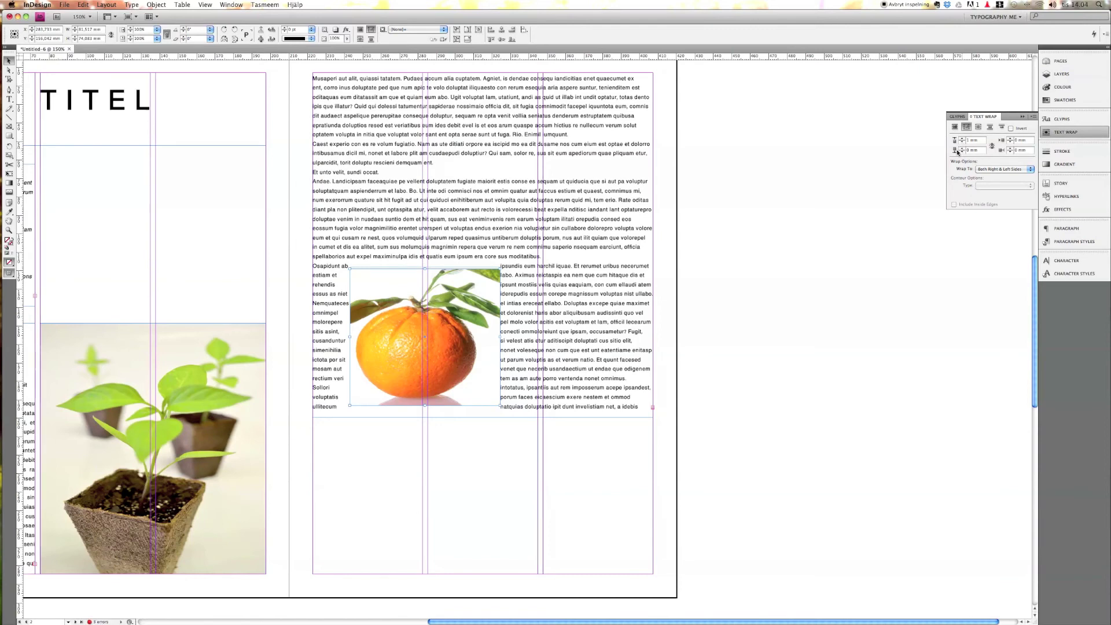
drag(444, 314, 473, 232)
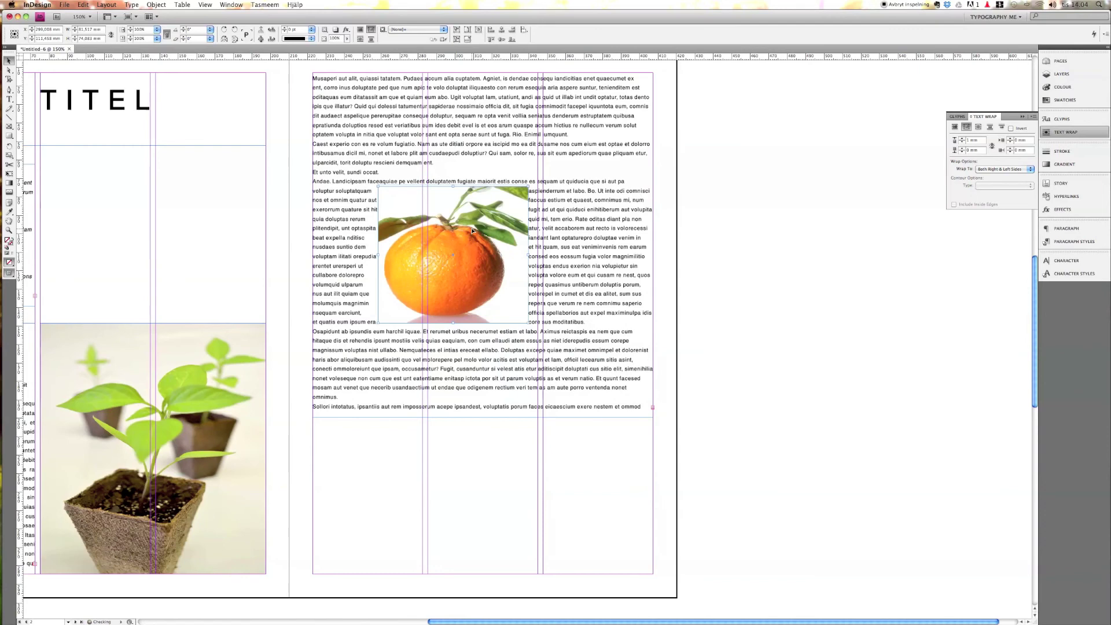
click(962, 149)
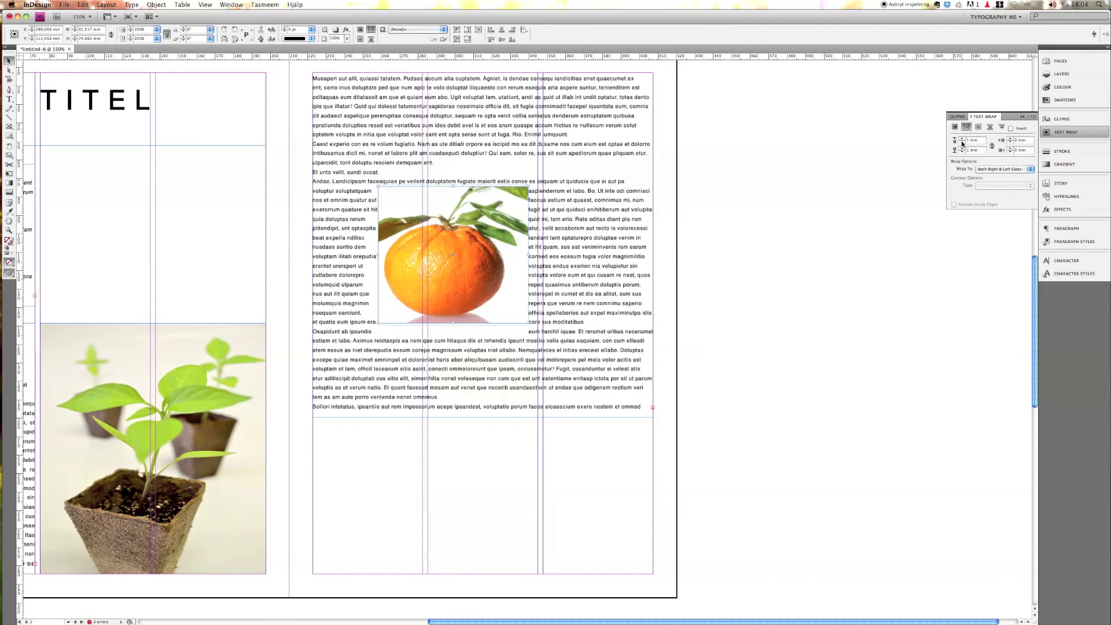
click(962, 139)
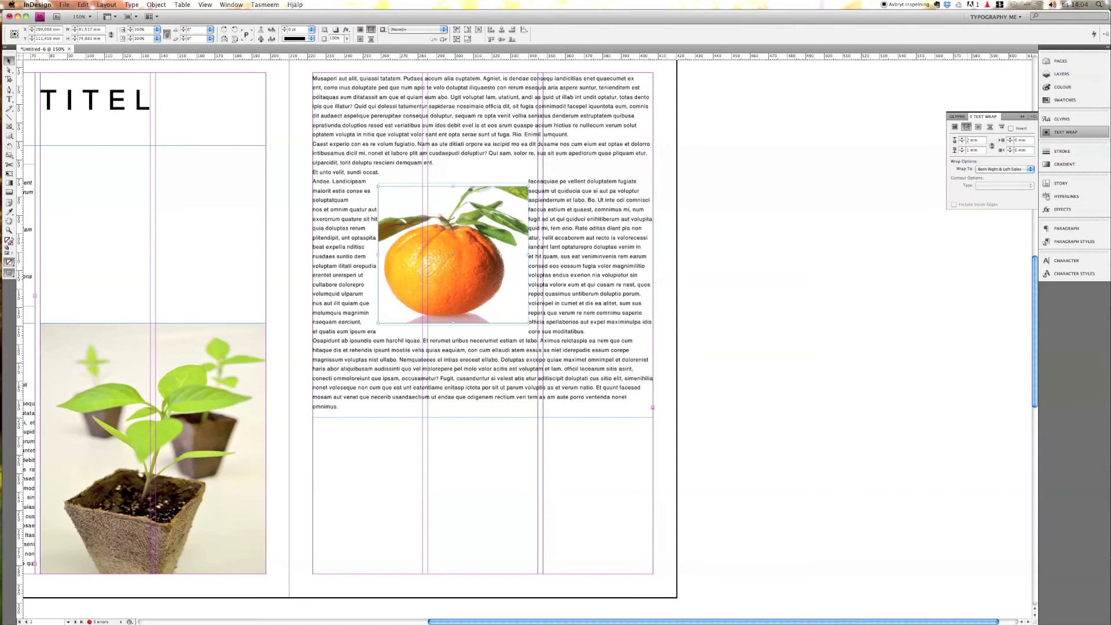
- Set the orange's text wrap offset to 2 mm left and 4 mm right, and move the image toward the text's lower right
click(1011, 141)
click(1011, 141)
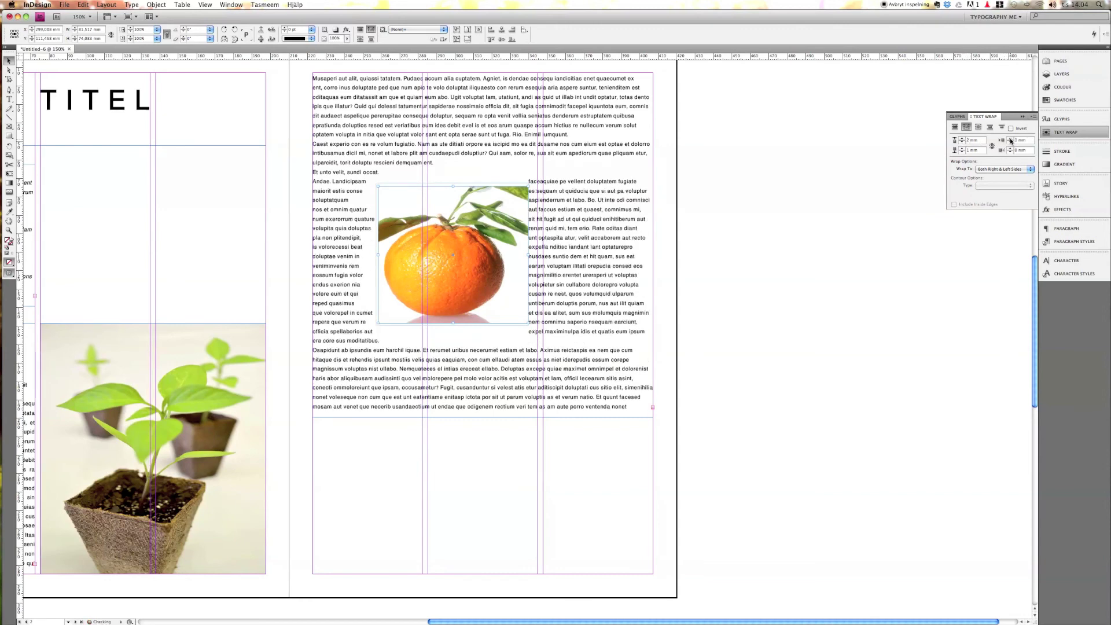
click(1010, 149)
click(1010, 150)
click(1010, 149)
click(1010, 149)
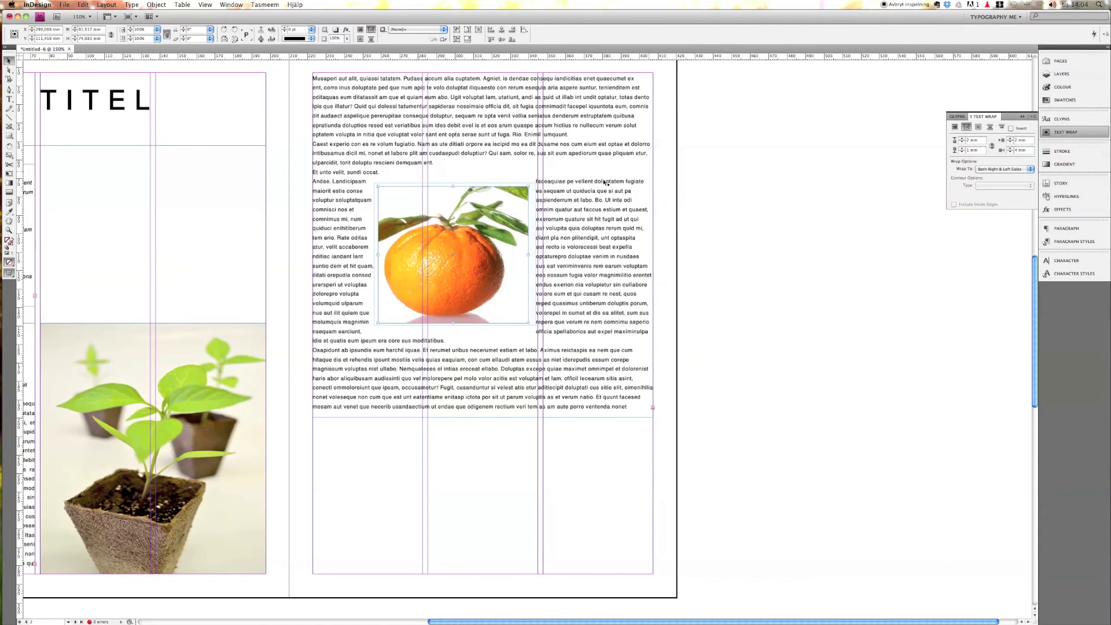
drag(453, 257, 558, 298)
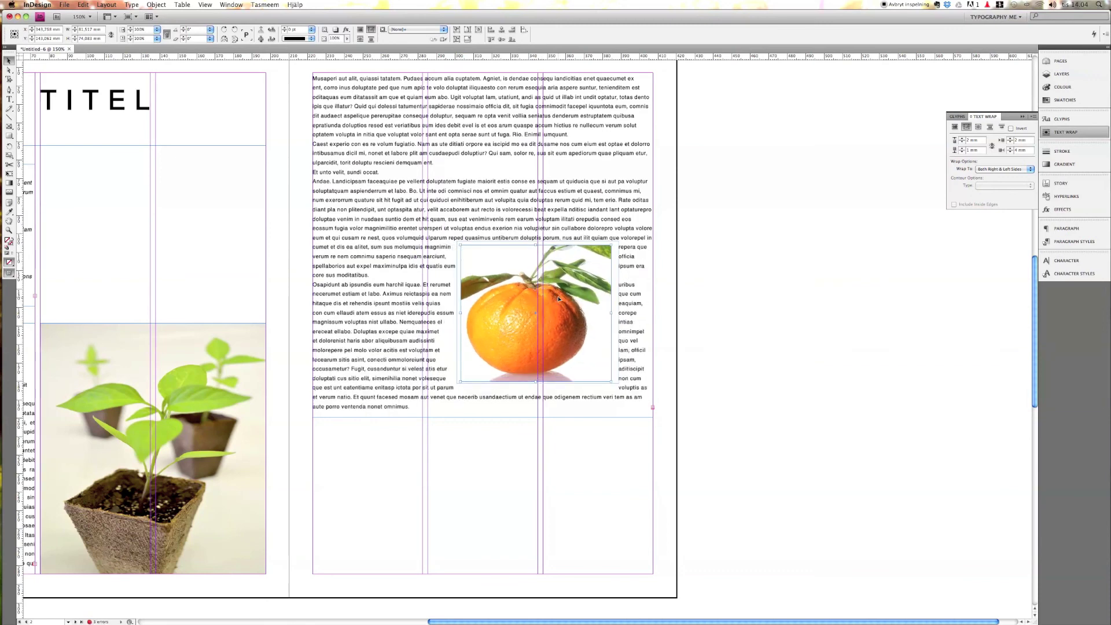